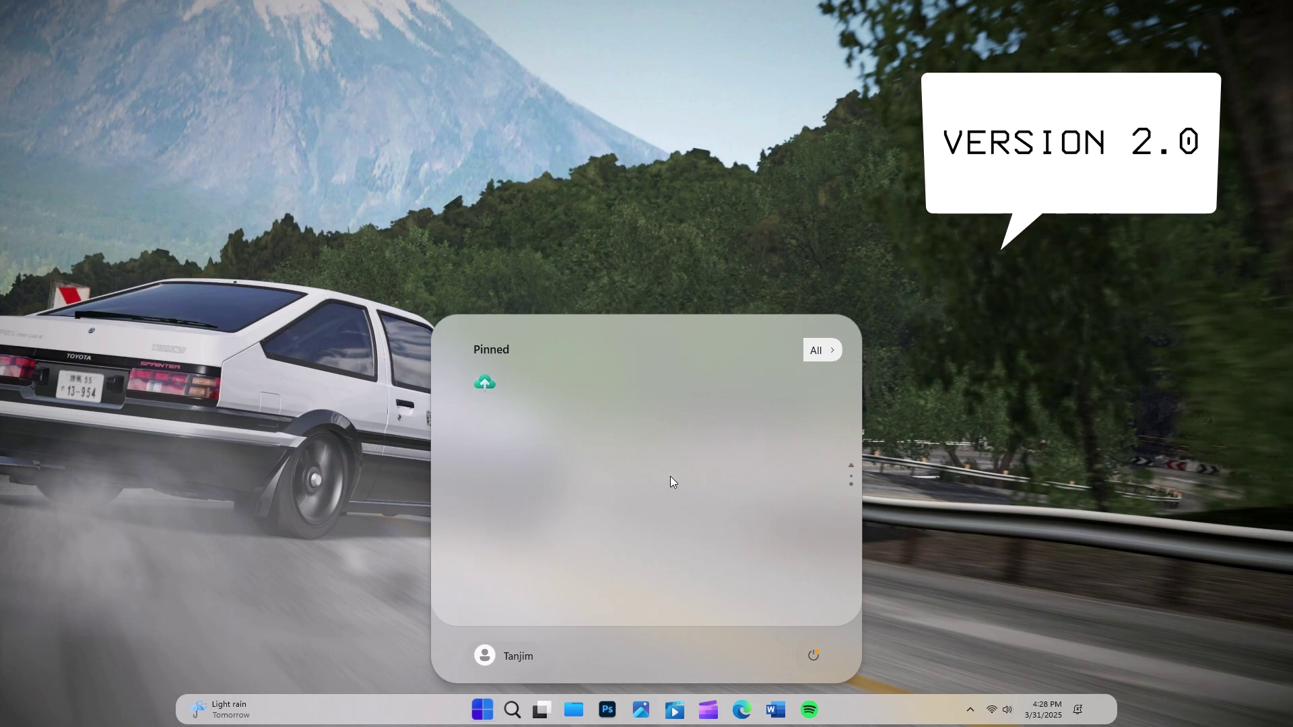
- Look through the Start menu's full app list and power options, then check the notification center
click(815, 350)
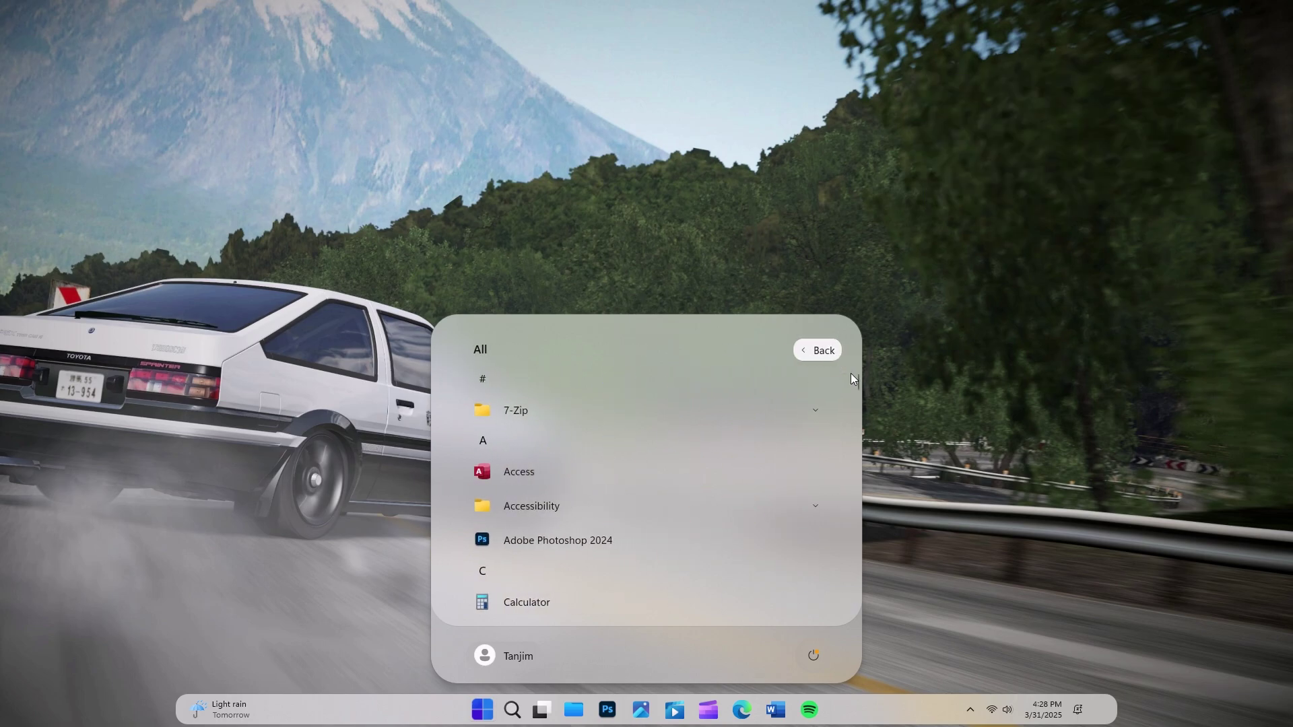
click(814, 351)
click(819, 654)
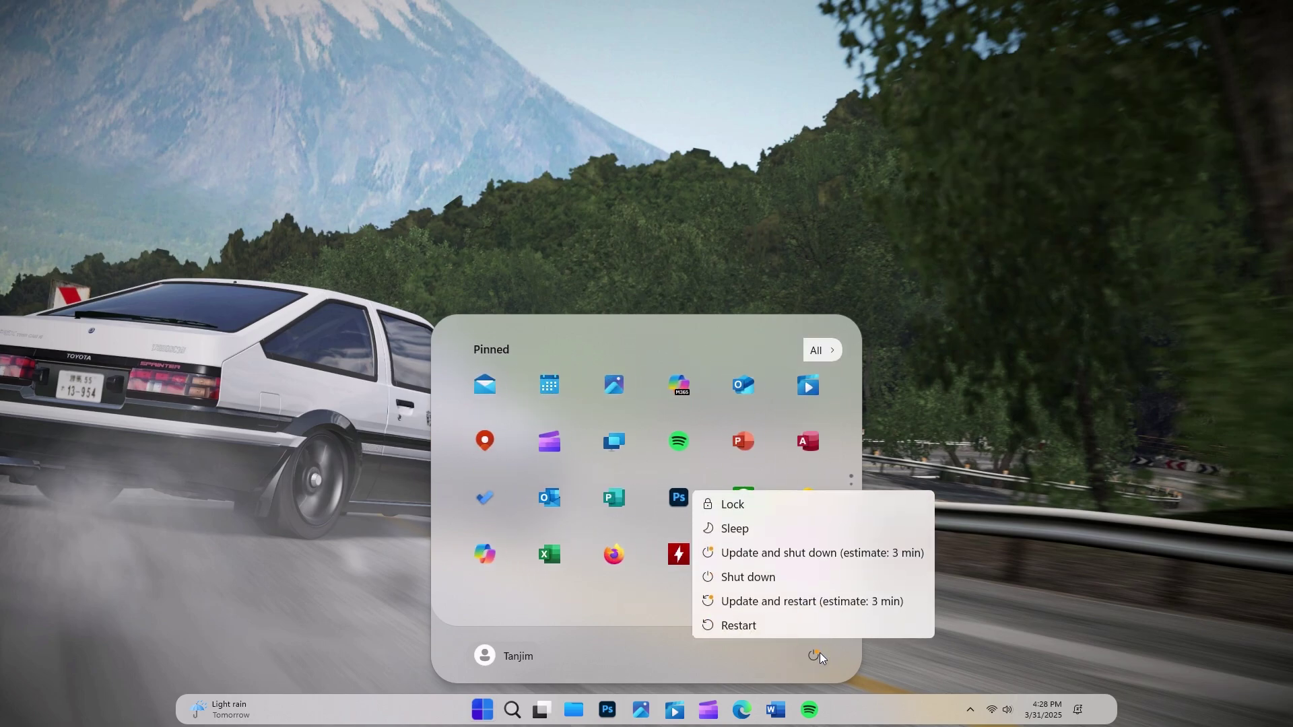
click(980, 469)
click(1043, 709)
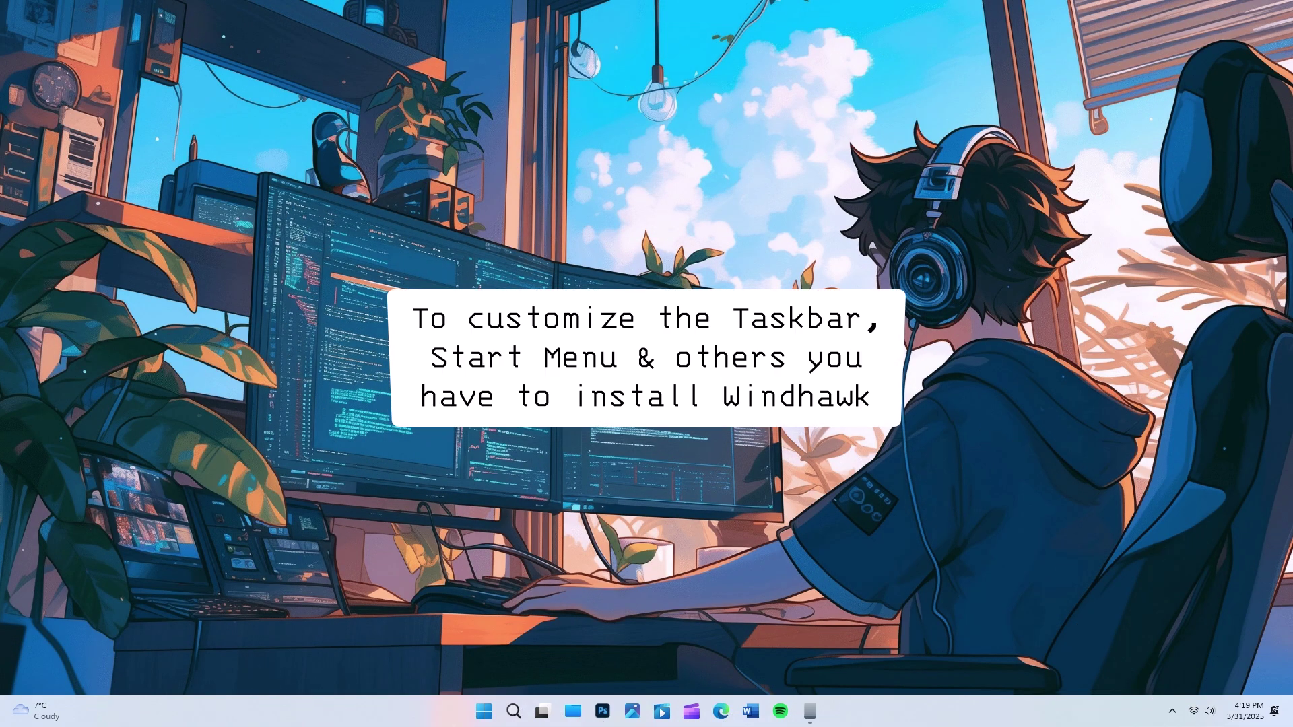
- Download the Windhawk installer from windhawk.net, launch windhawk_setup.exe and close the browser
click(820, 712)
click(510, 372)
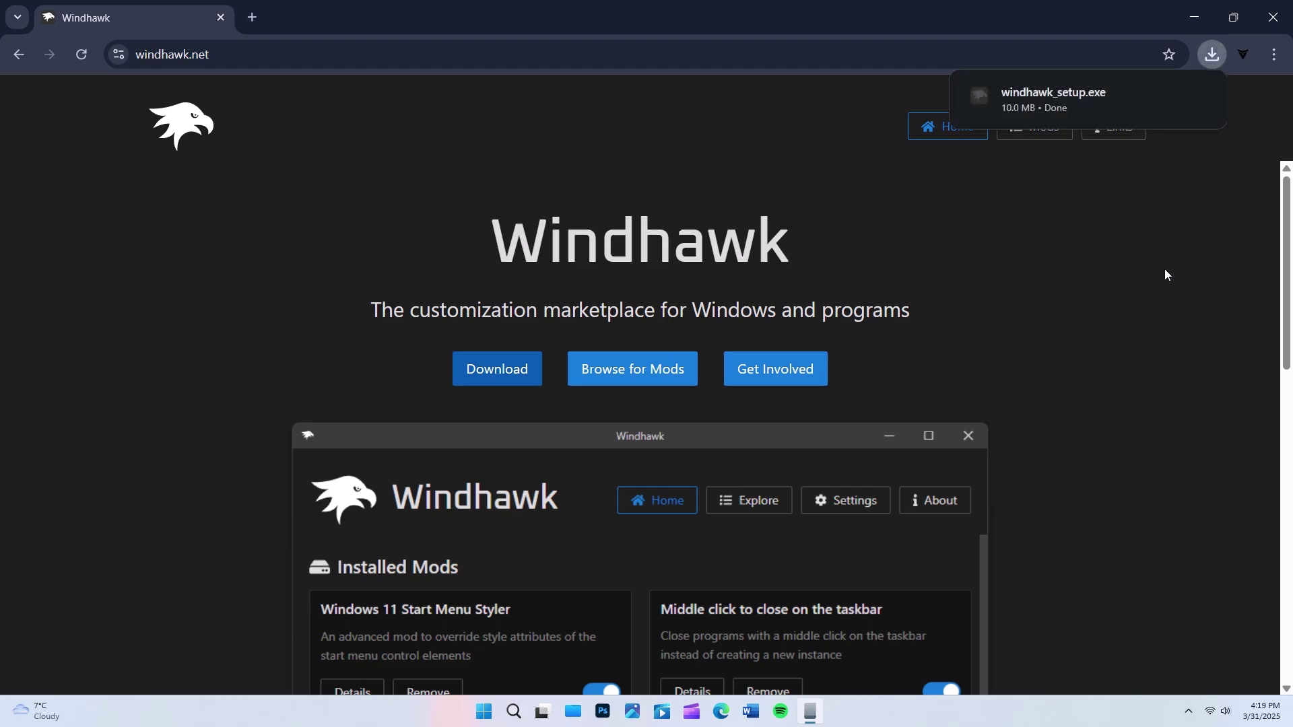
click(1097, 99)
click(1273, 16)
- Complete the Windhawk setup wizard, keeping the option to run Windhawk when it finishes
click(650, 383)
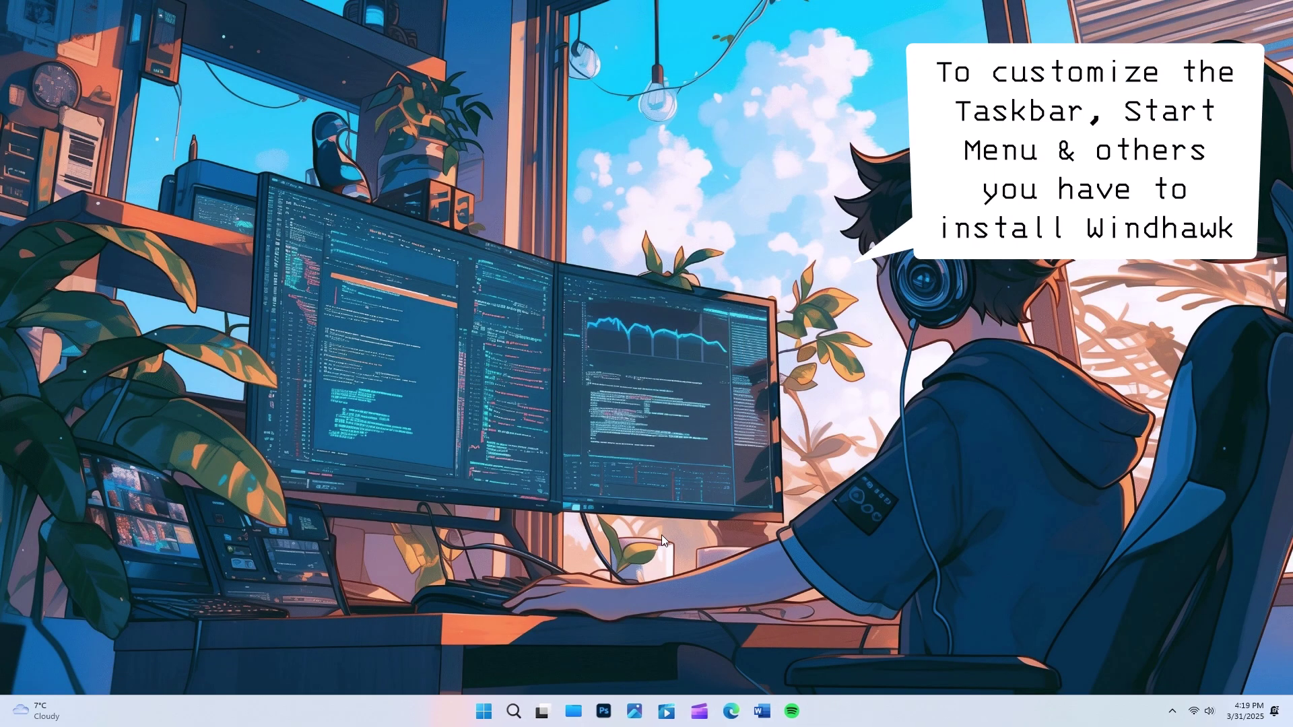
click(732, 463)
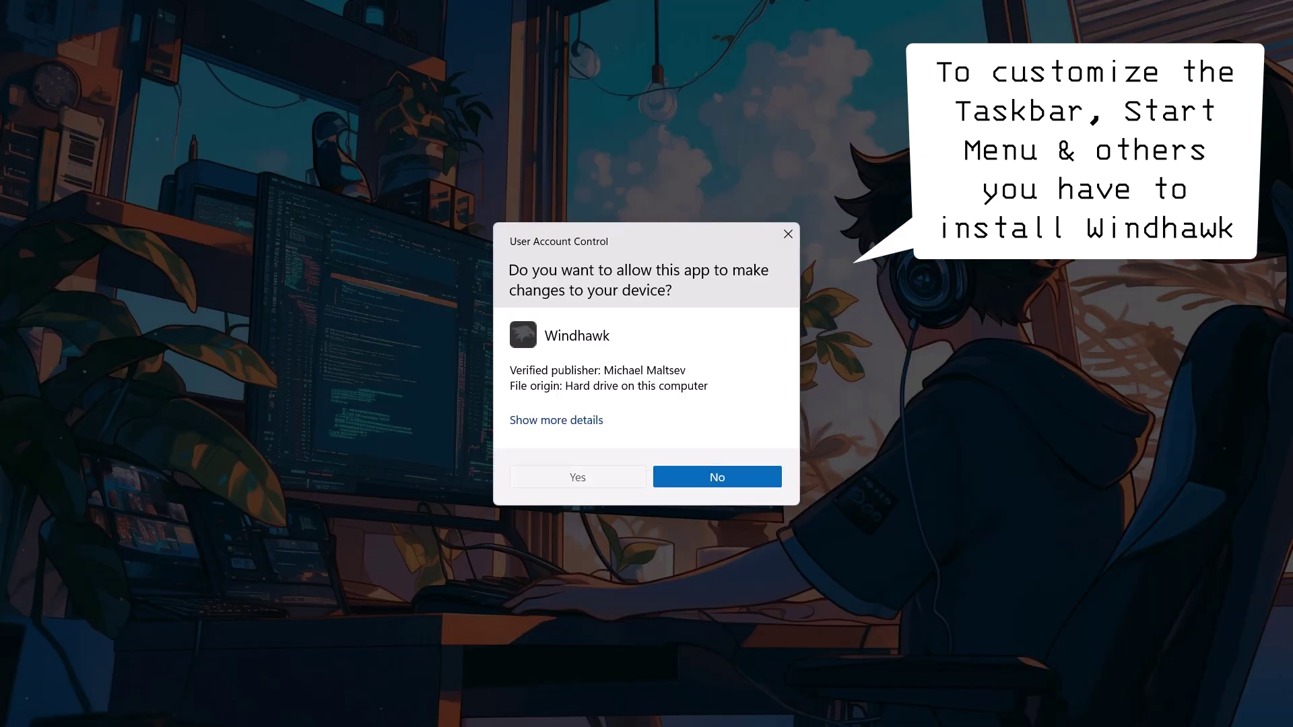
click(730, 475)
click(728, 465)
click(728, 463)
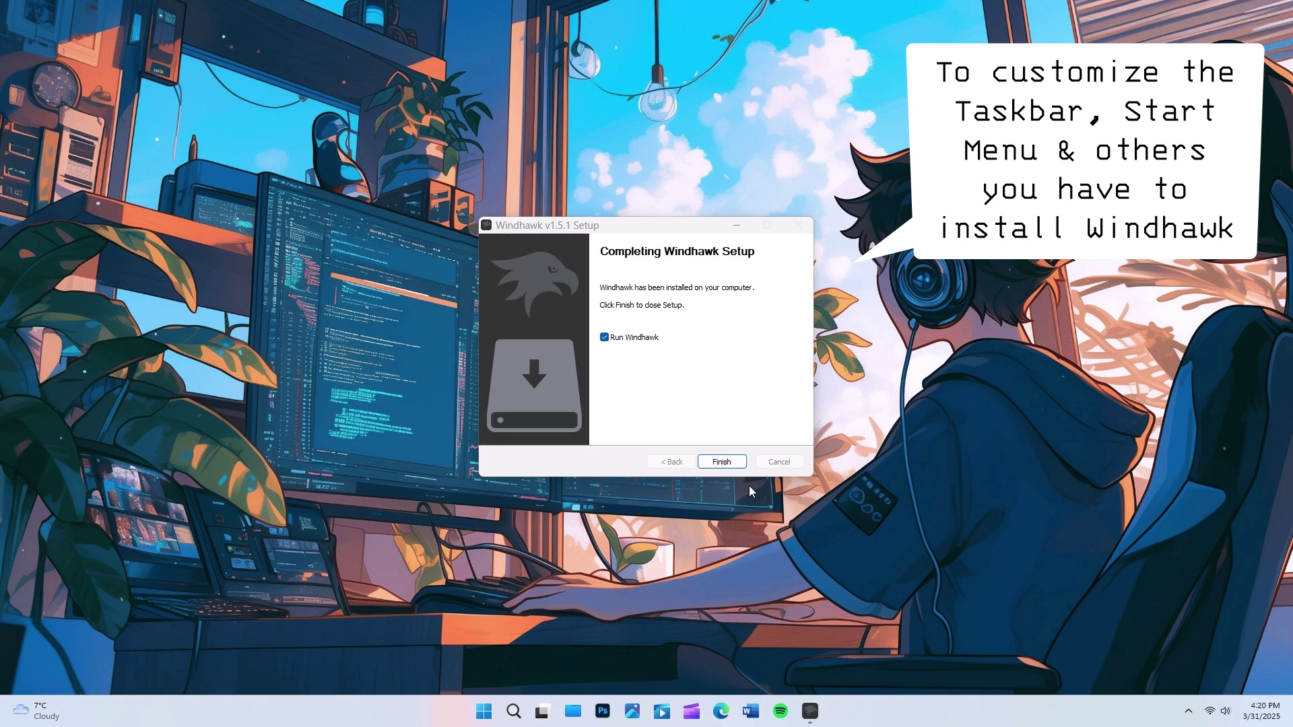
click(719, 461)
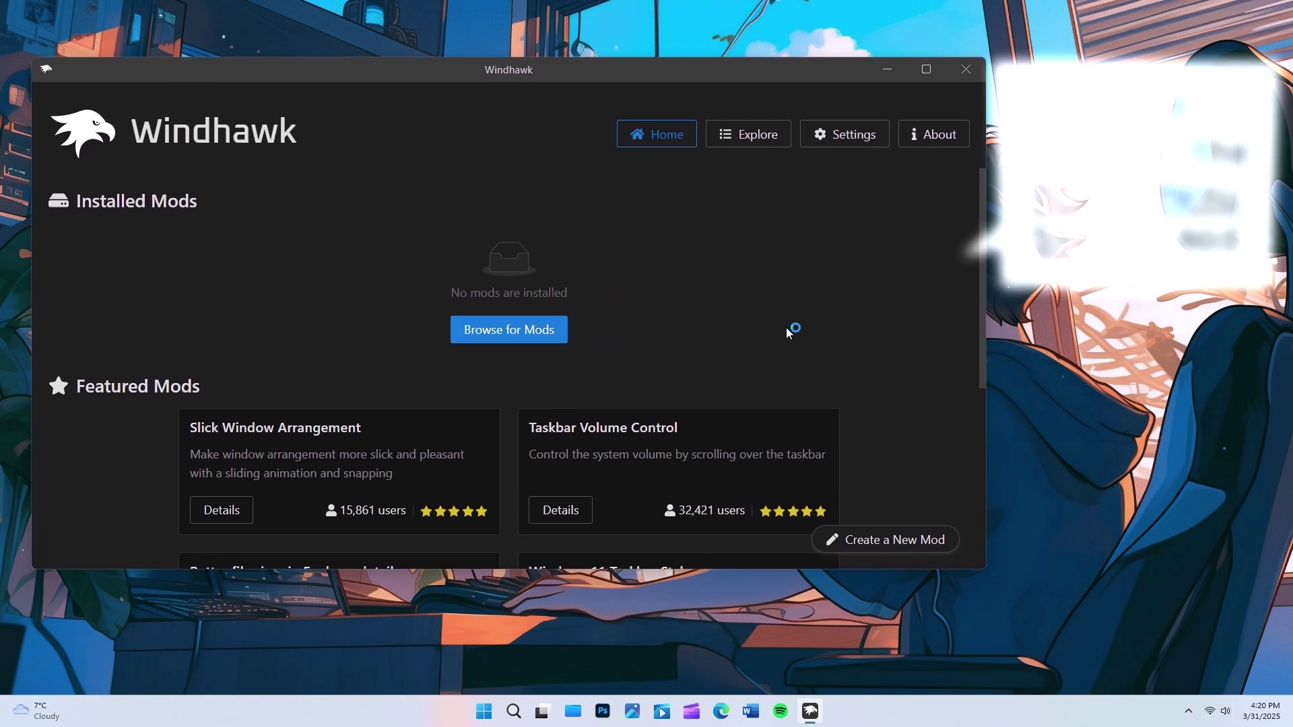
- Install the Windows 11 Start Menu Styler mod, accepting the risk, and show its advanced mod settings
click(750, 142)
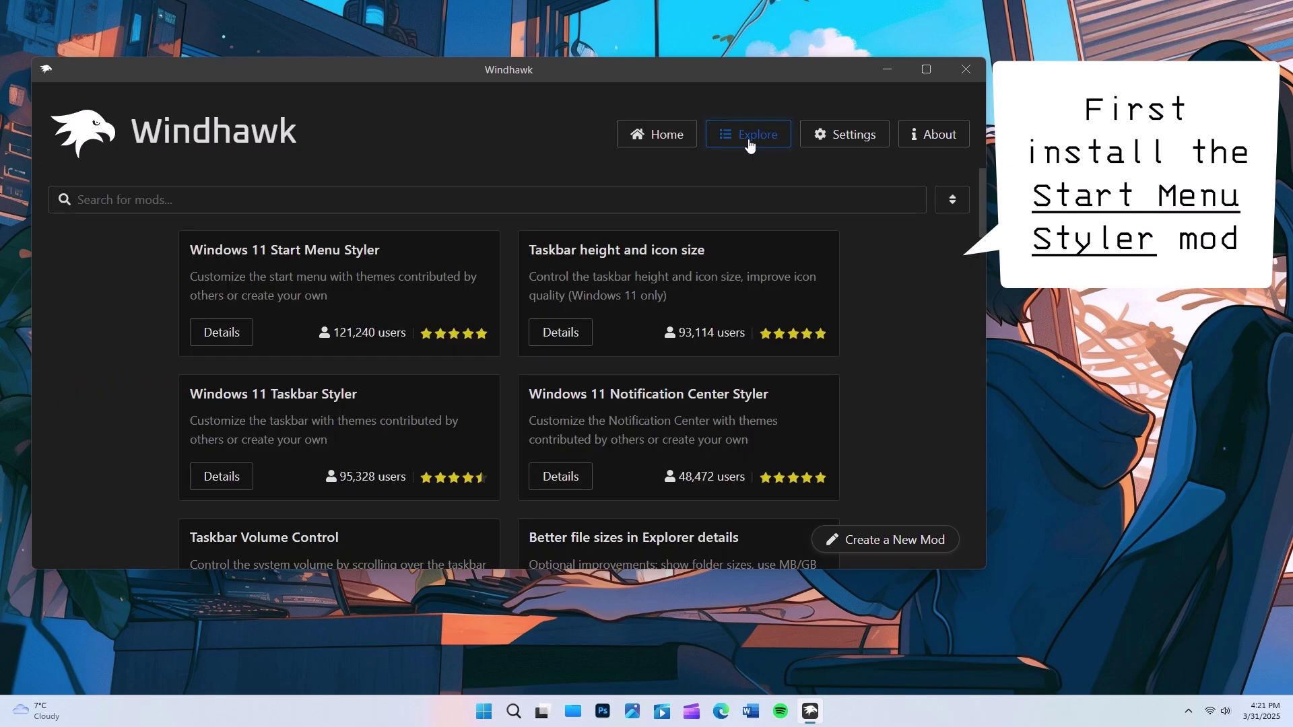
click(224, 334)
click(128, 280)
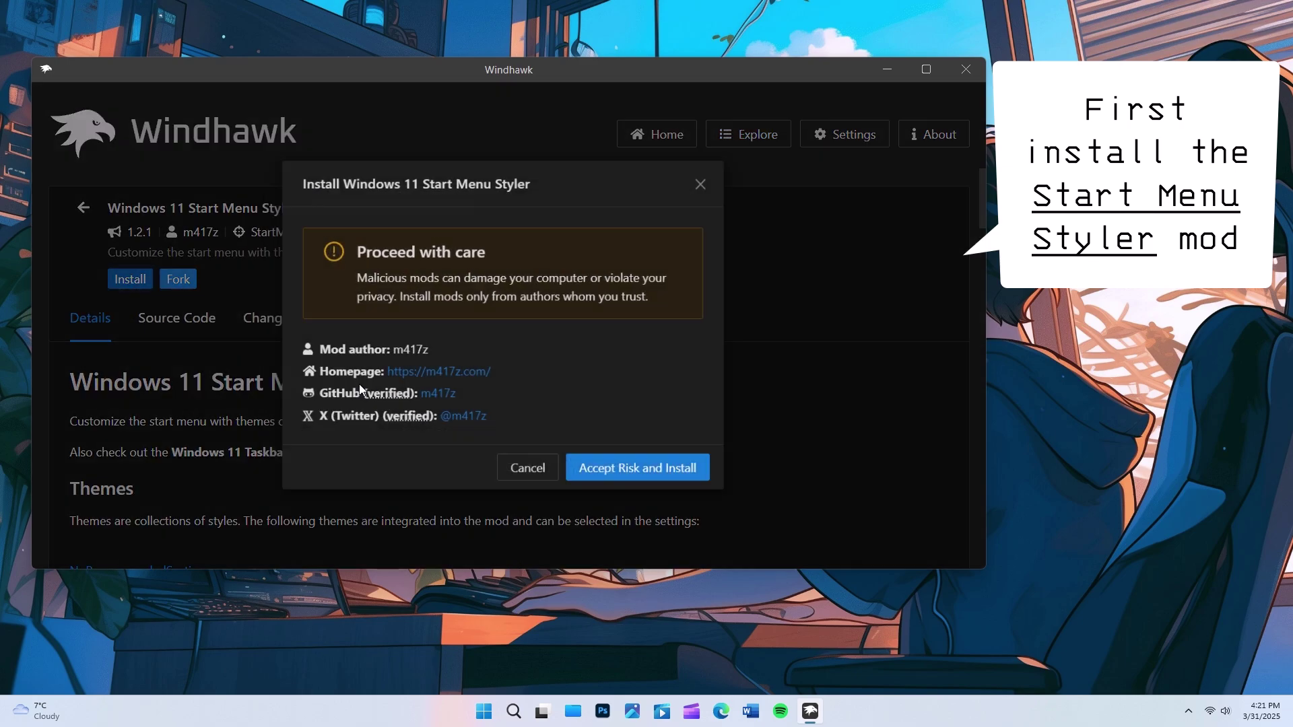
click(670, 469)
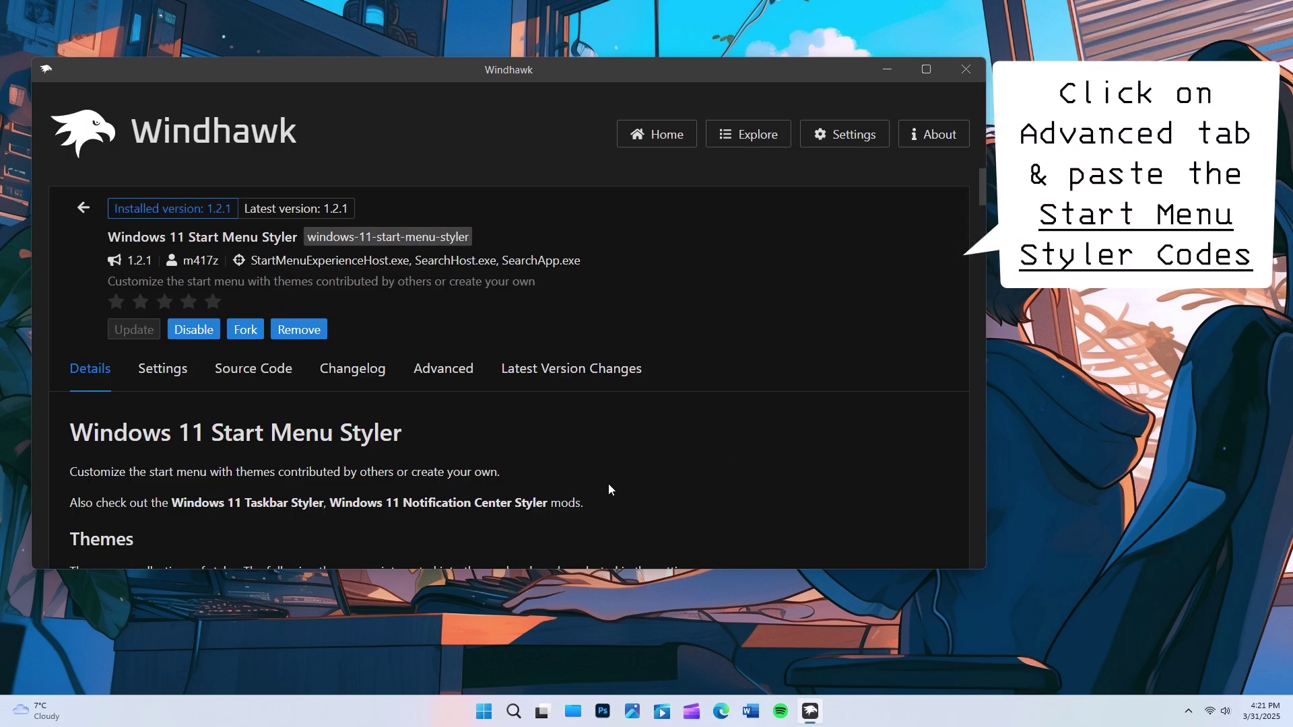
click(444, 369)
scroll(681, 424, down, 5)
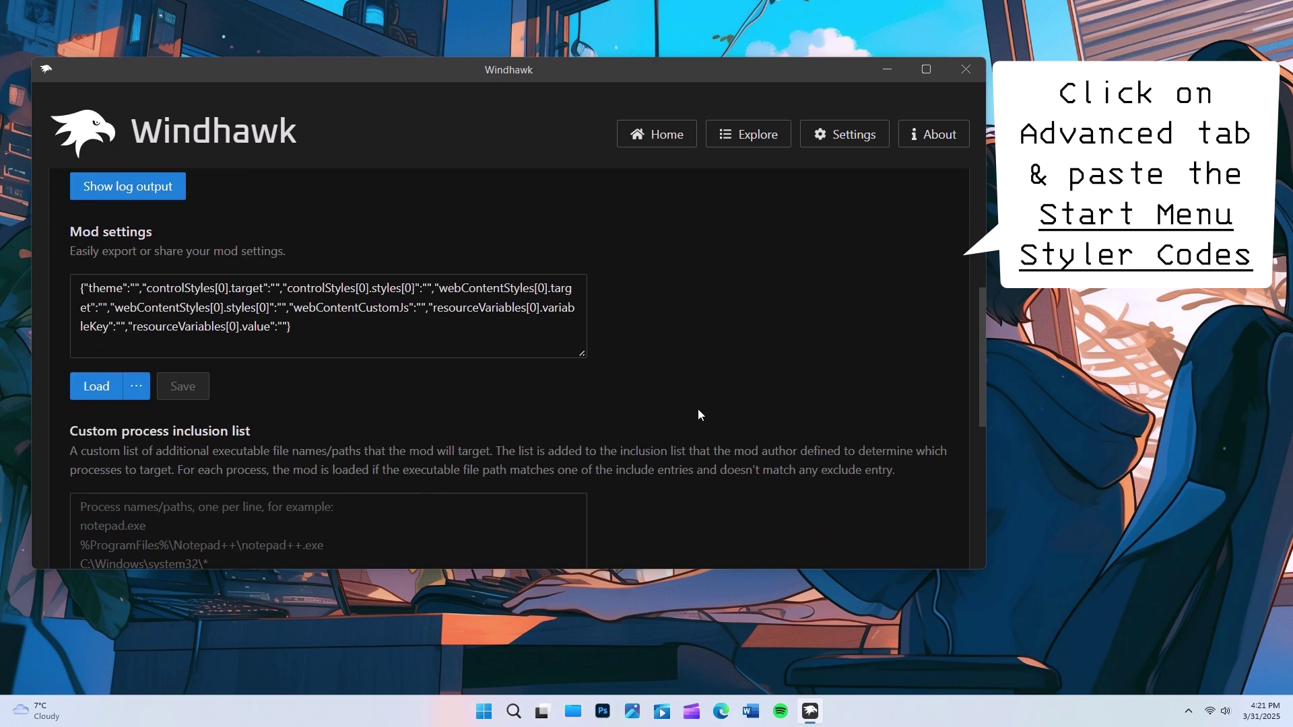
- Copy the entire code from Start Menu Style 1.txt in the DOCKSTCodes folder under Downloads and close the file
click(572, 714)
click(74, 188)
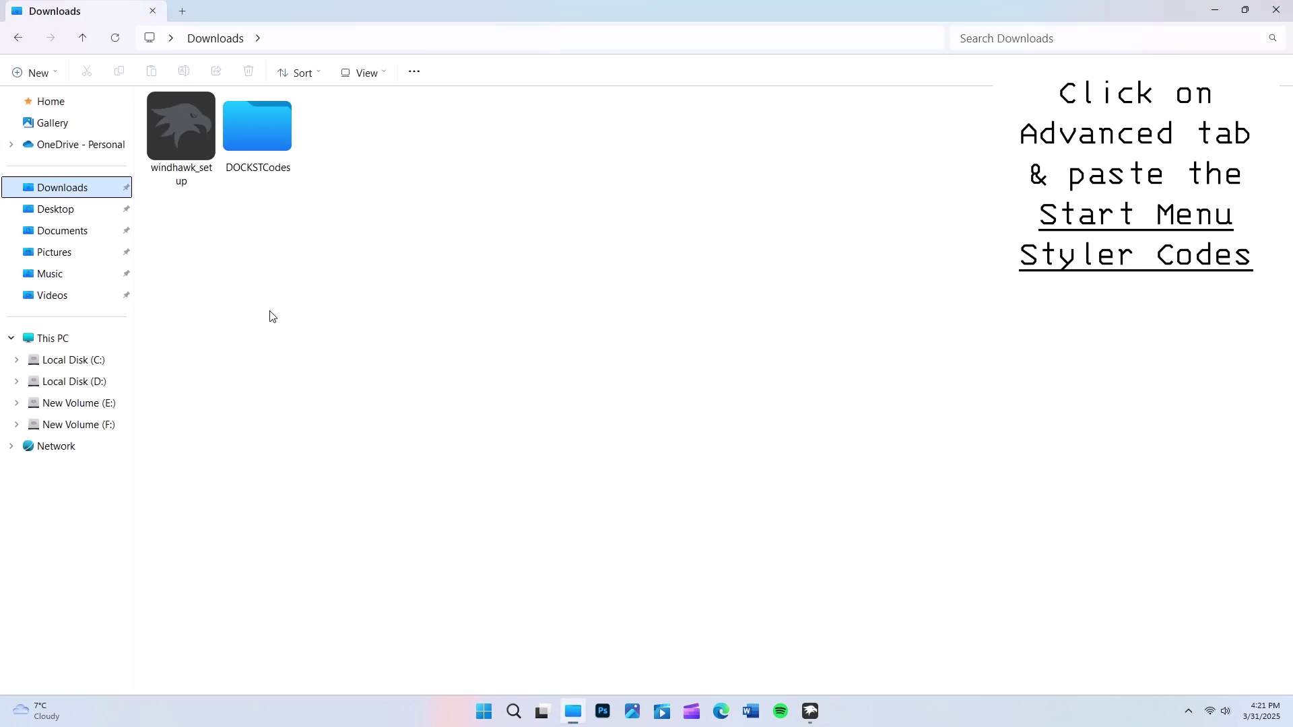
double_click(273, 156)
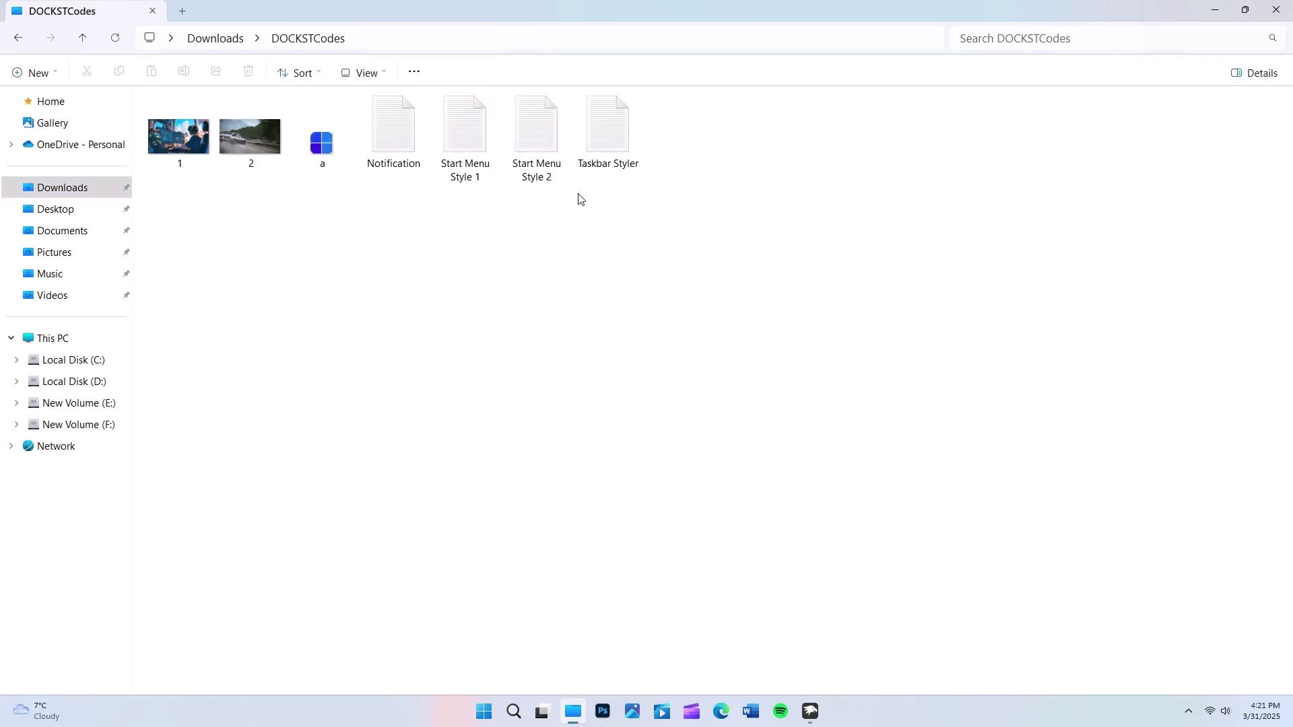
click(462, 155)
double_click(462, 155)
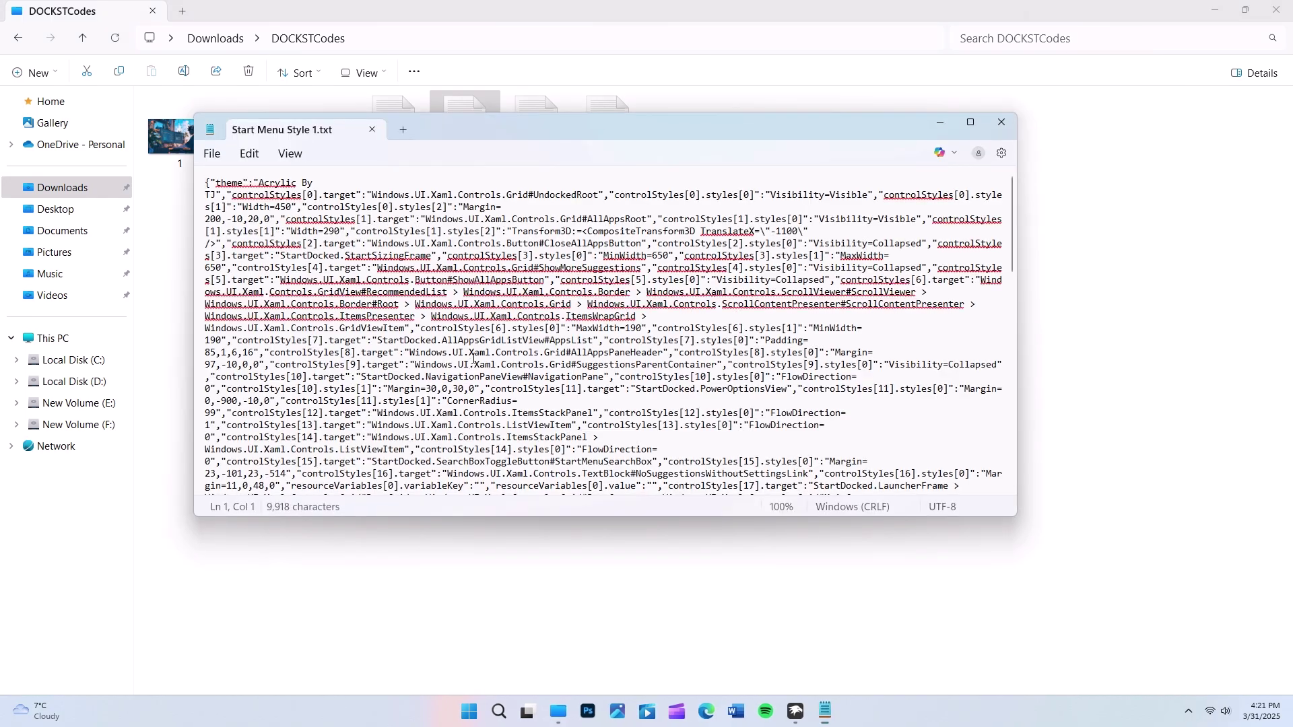
key(ctrl+a)
right_click(354, 250)
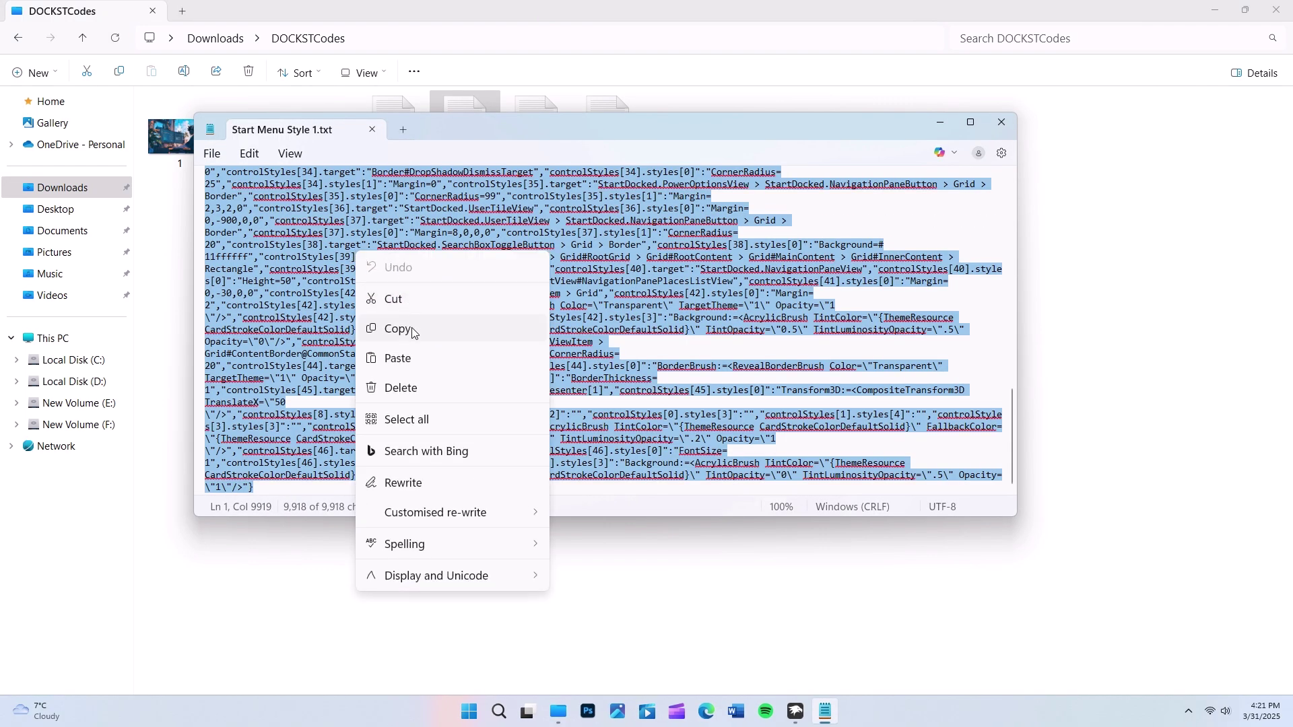
click(399, 330)
click(1002, 122)
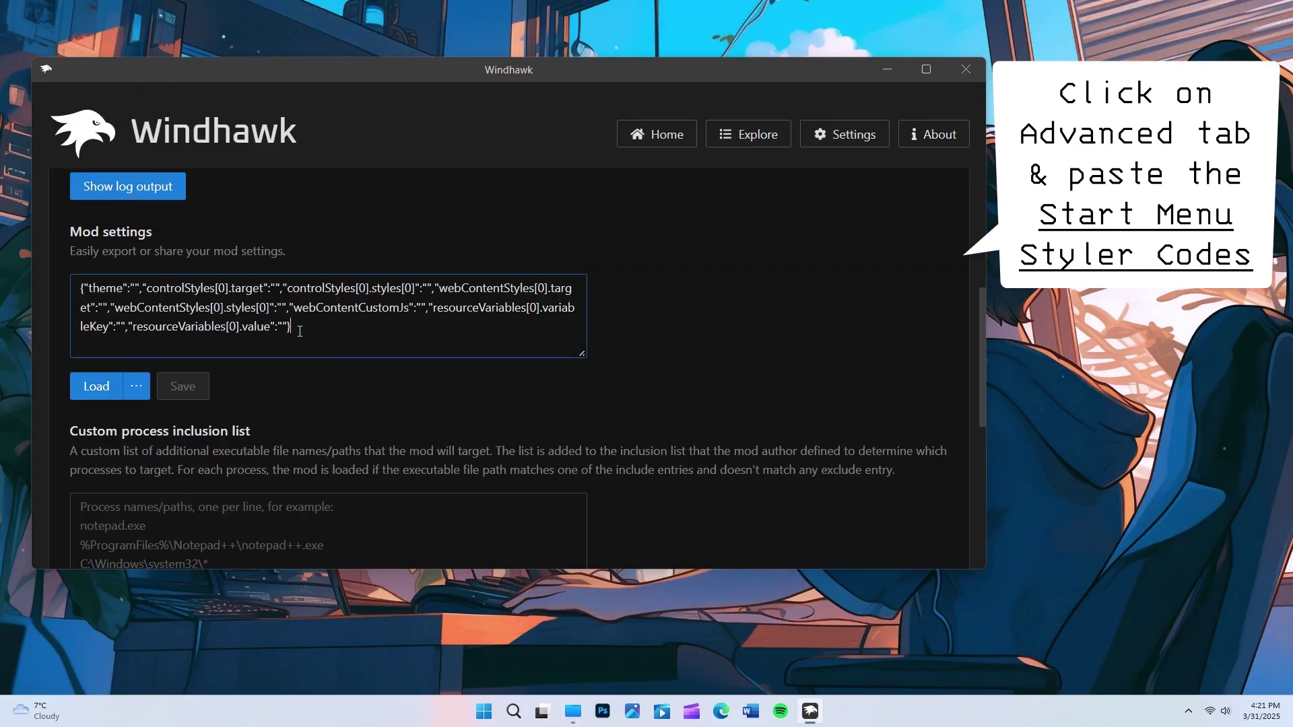
- Replace the Start Menu Styler's existing mod settings with the copied code and save them
drag(300, 331, 75, 290)
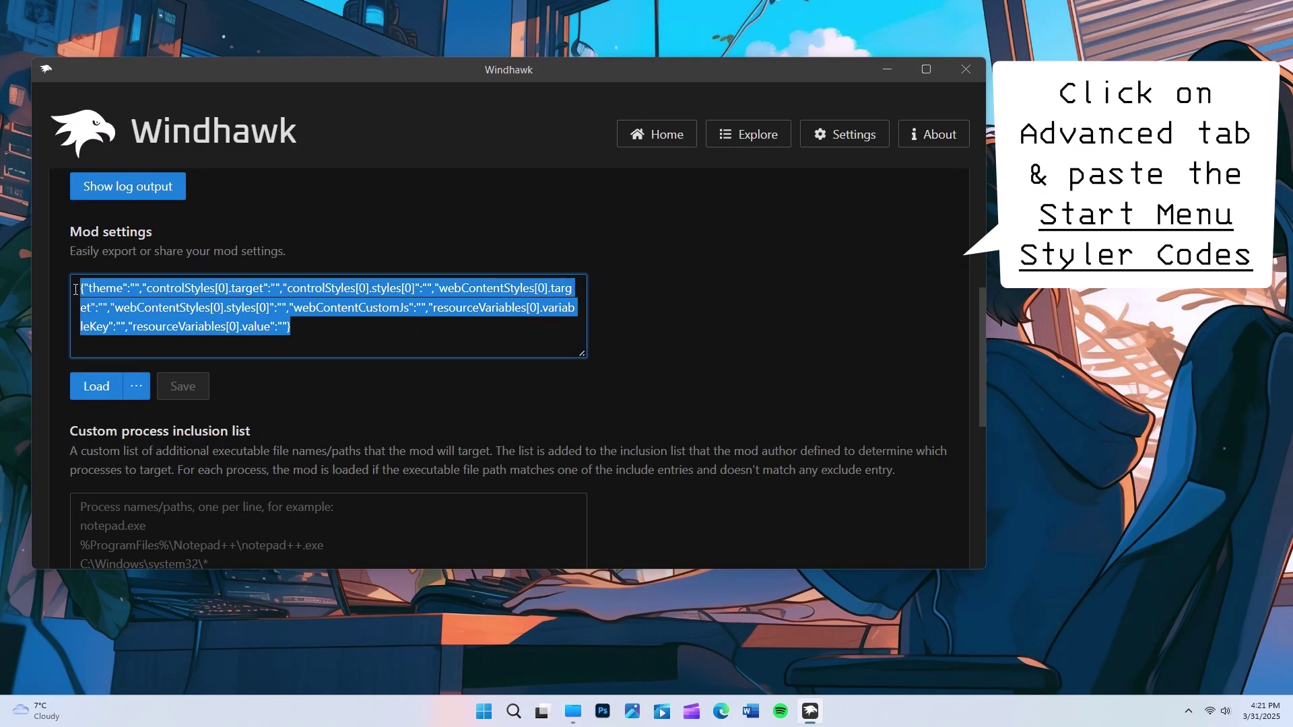
key(BackSpace)
right_click(105, 300)
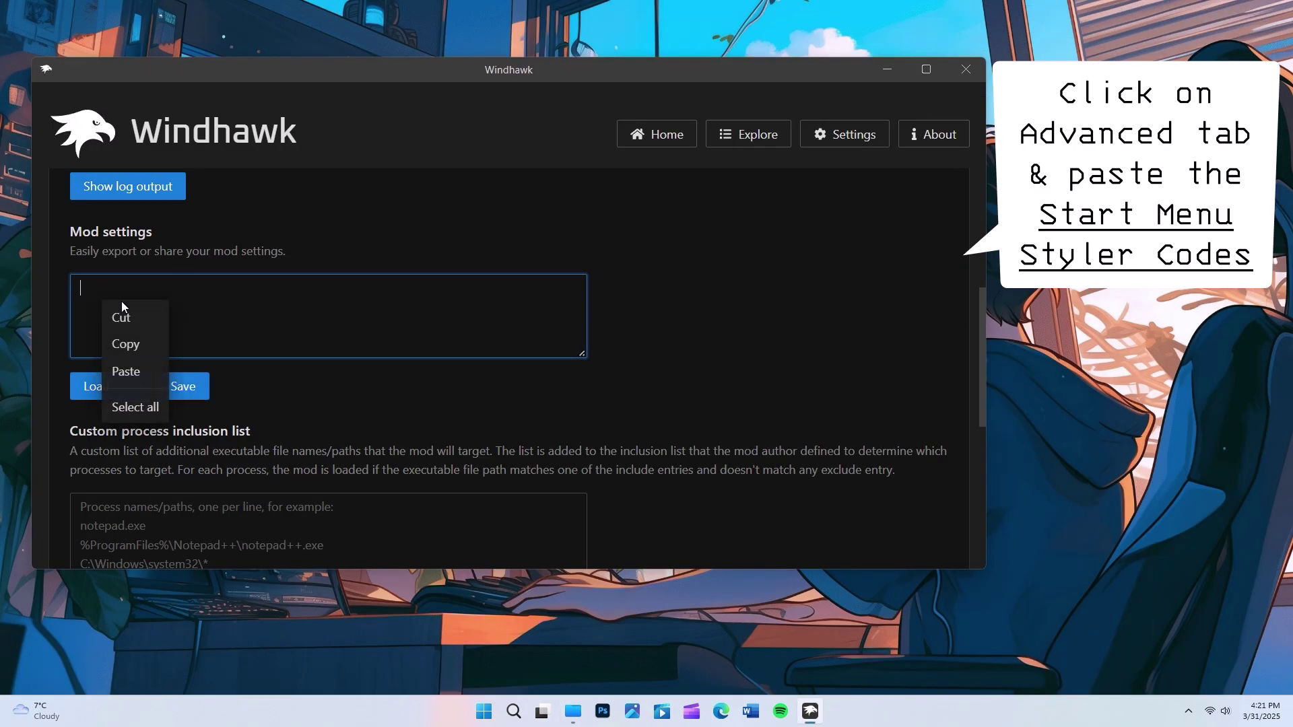
click(128, 374)
click(185, 385)
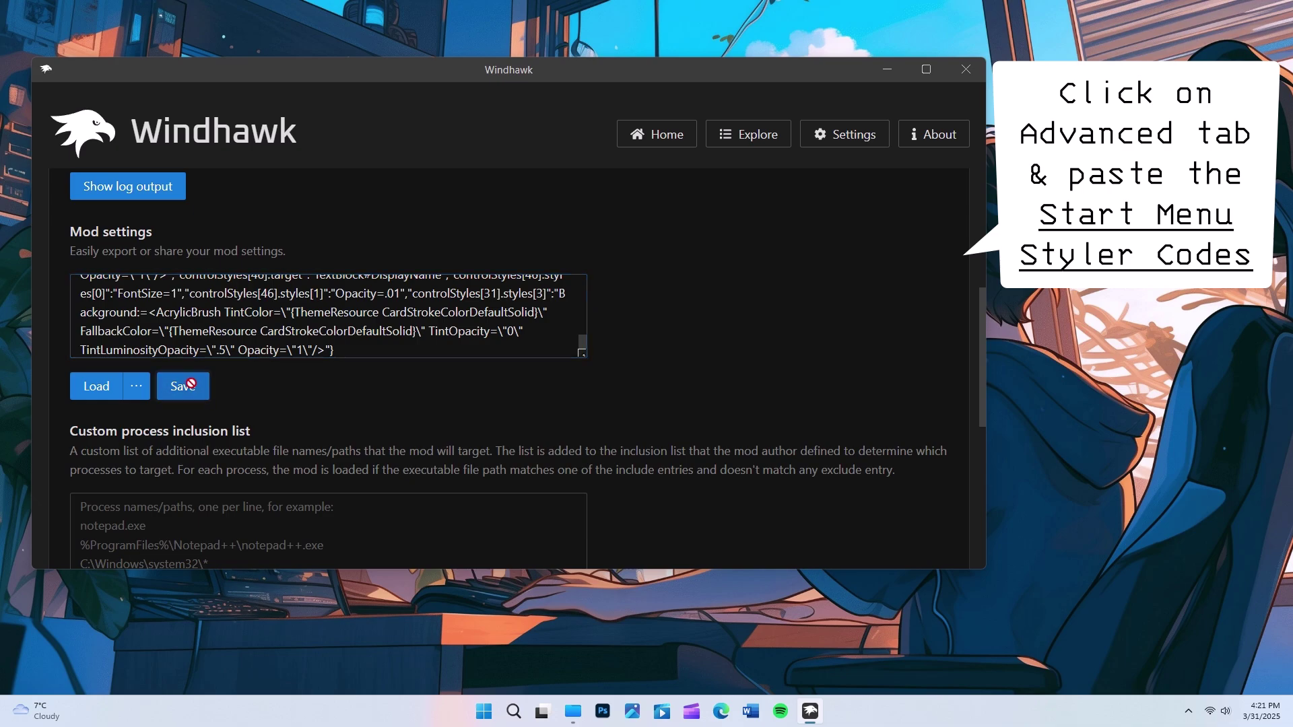
- Add searchhost.exe to the mod's custom process inclusion list and save the list
scroll(273, 424, down, 3)
click(169, 363)
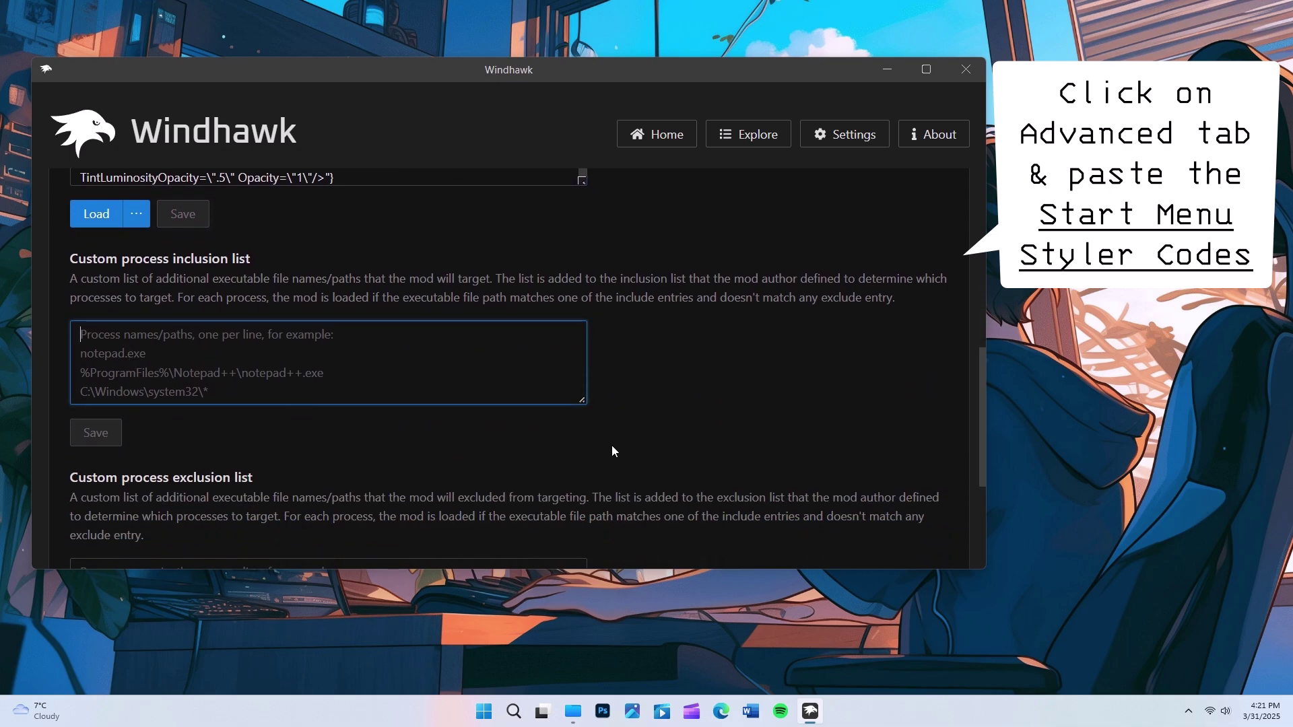
text(searchhost.exe)
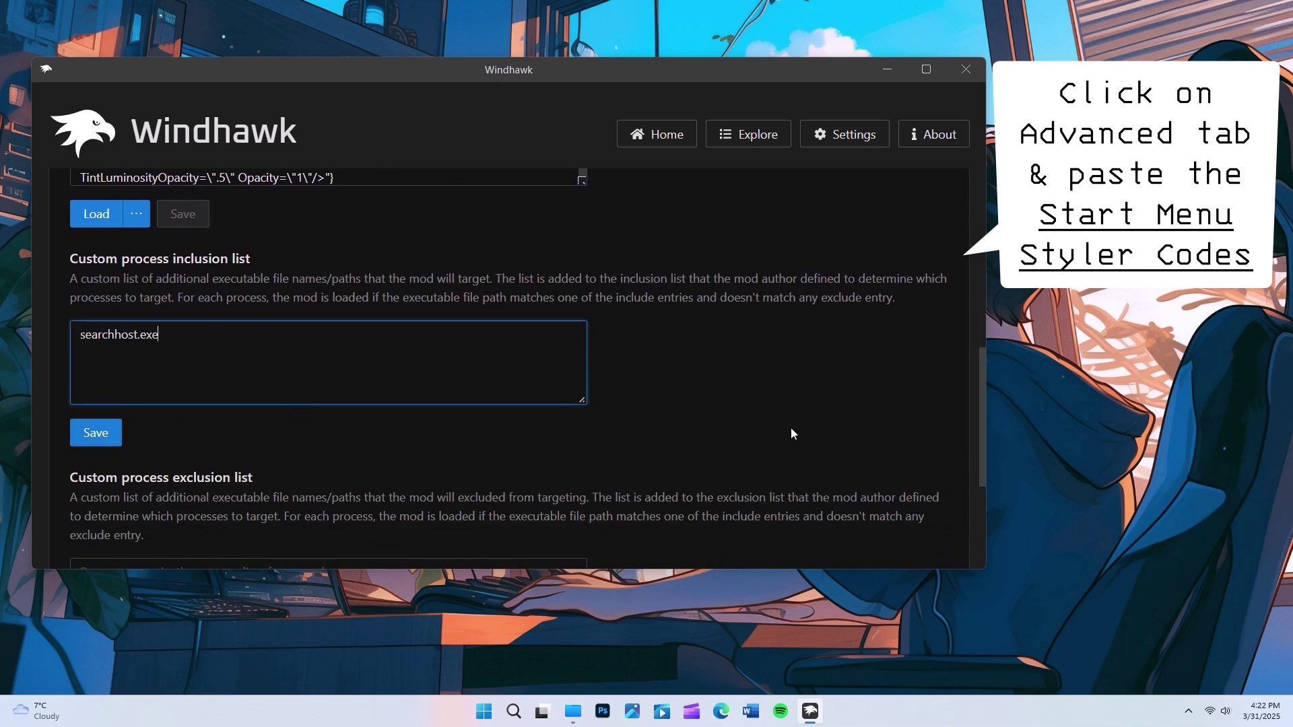
click(100, 434)
scroll(667, 405, up, 6)
- Minimize Windhawk and check the restyled Start menu on the desktop
click(887, 70)
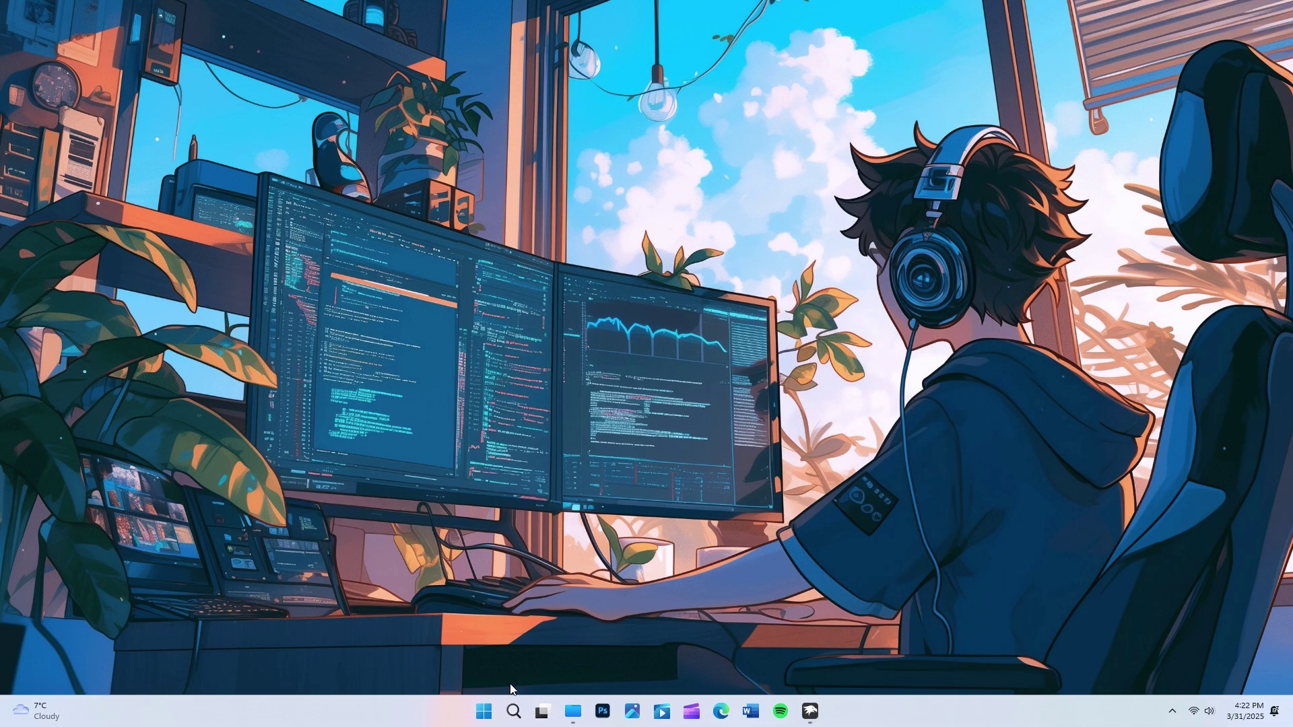
click(483, 711)
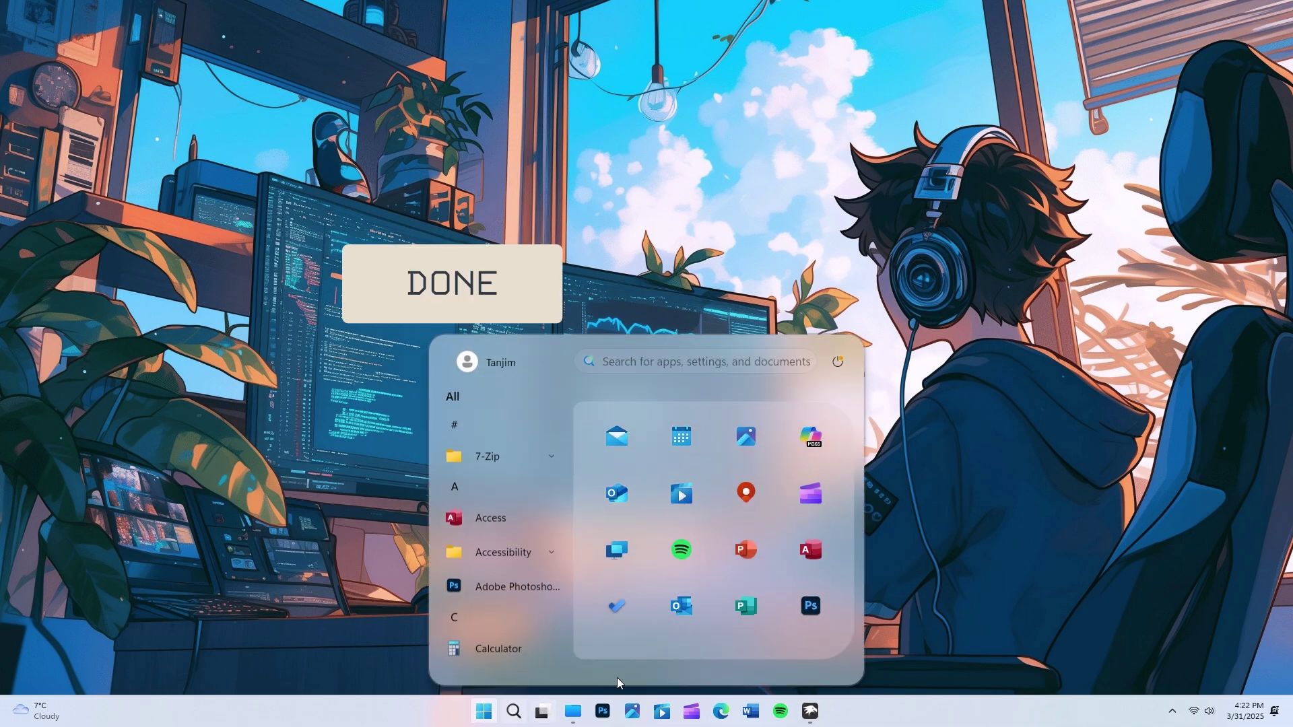
click(981, 520)
- Return to Windhawk, install the Windows 11 Notification Center Styler mod and show its advanced mod settings
click(810, 711)
scroll(769, 402, up, 2)
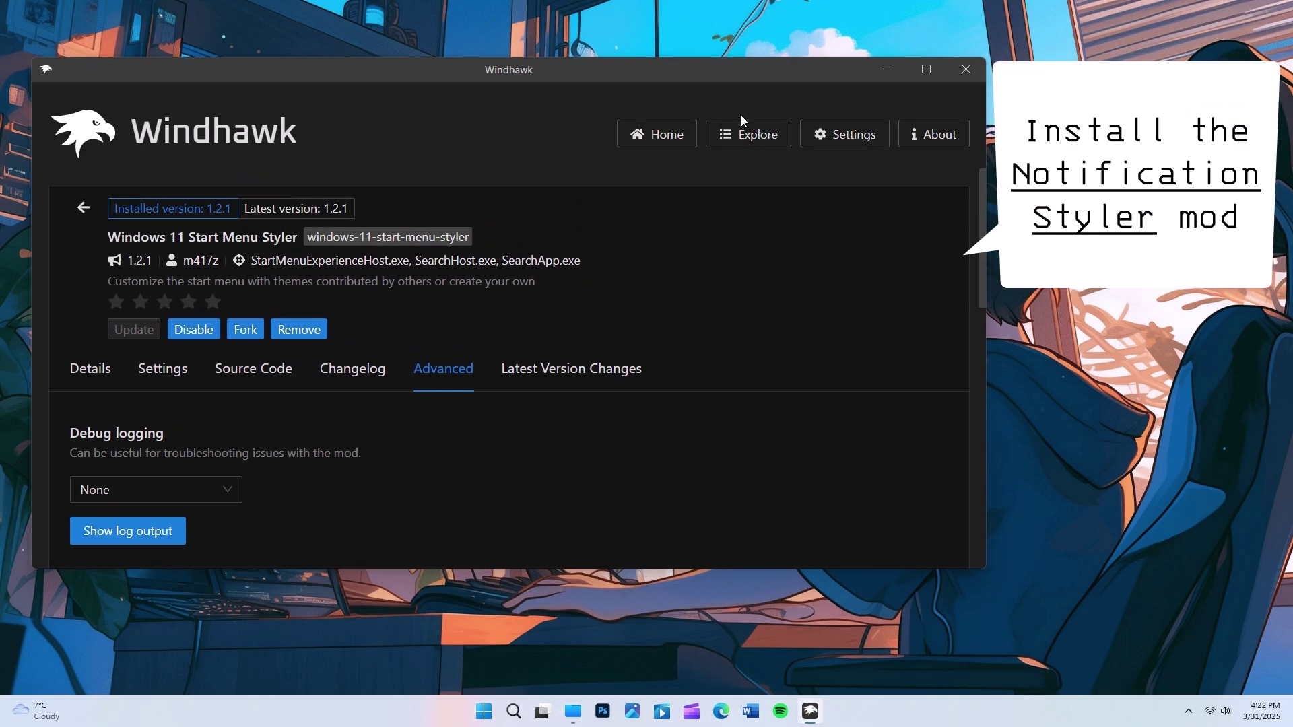
click(746, 132)
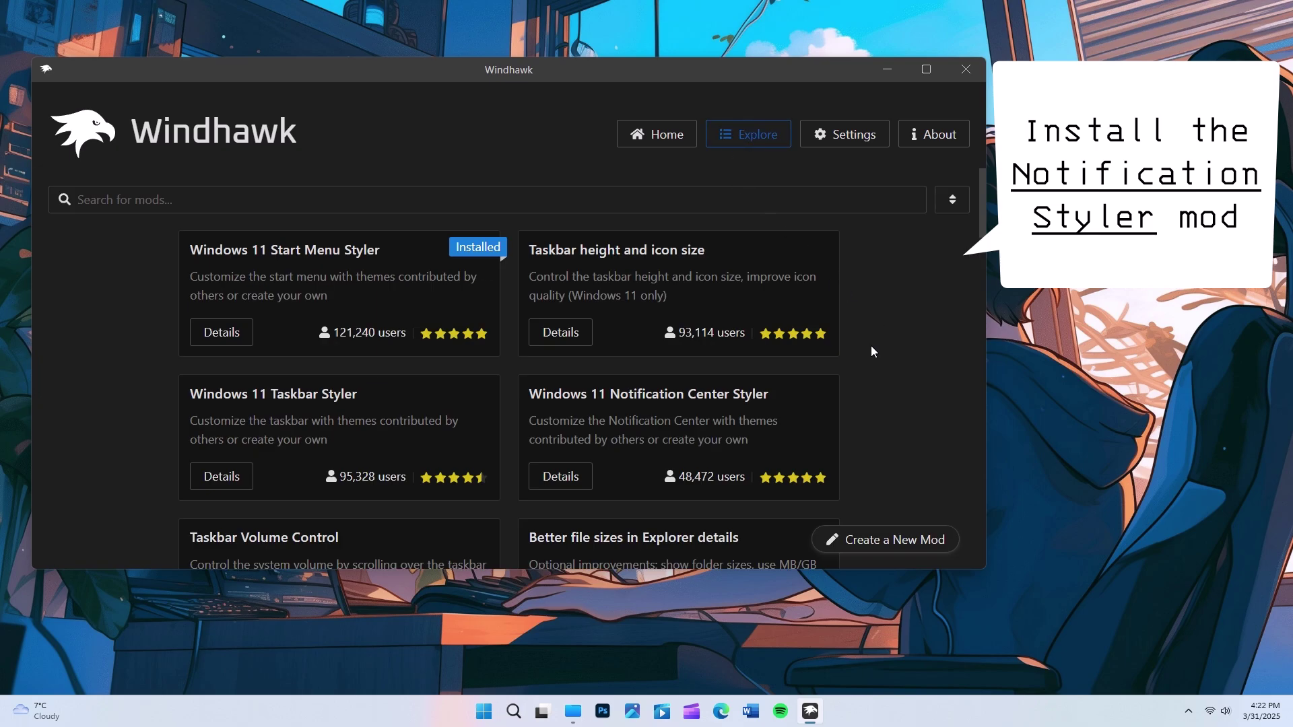
click(560, 476)
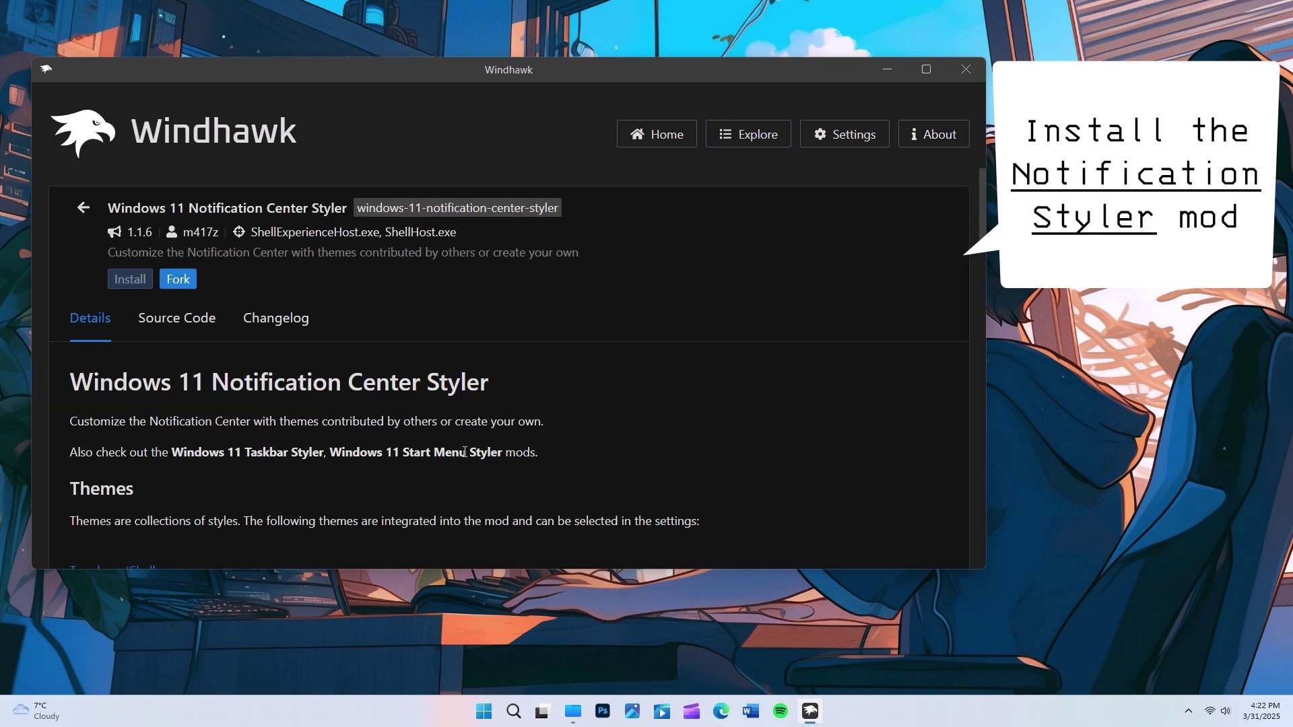
click(125, 278)
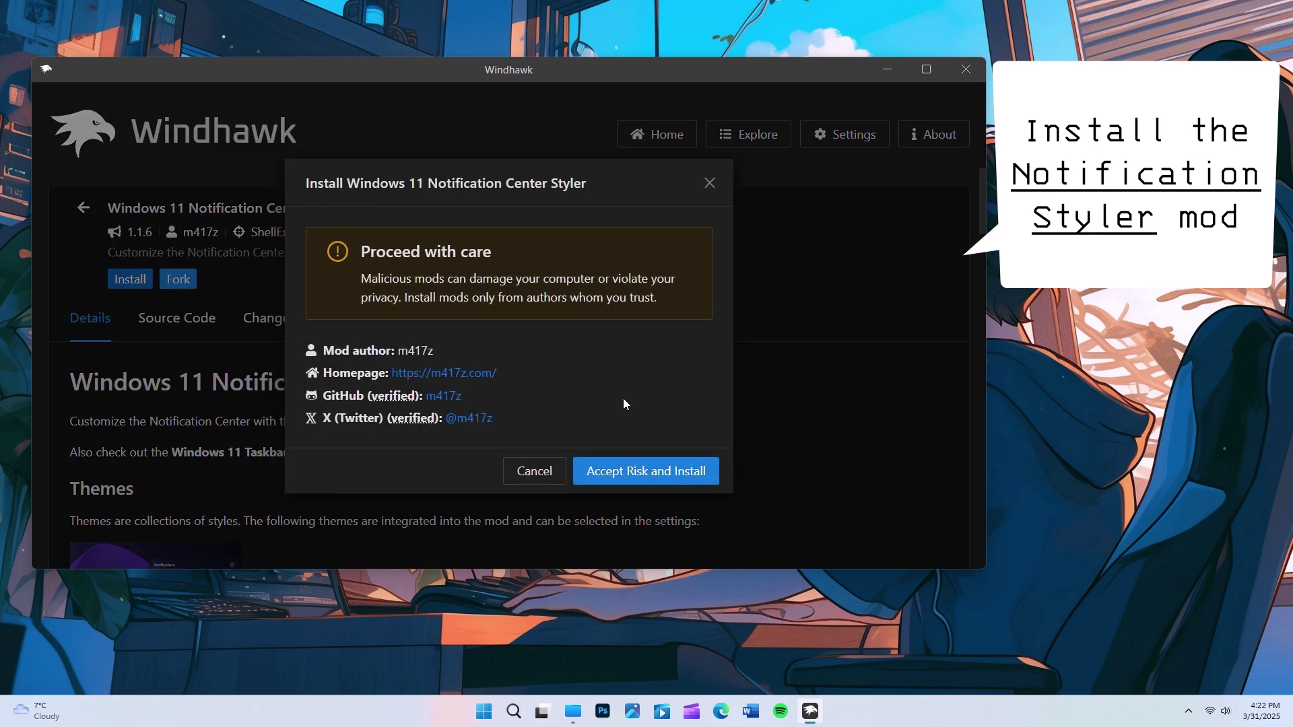
click(628, 467)
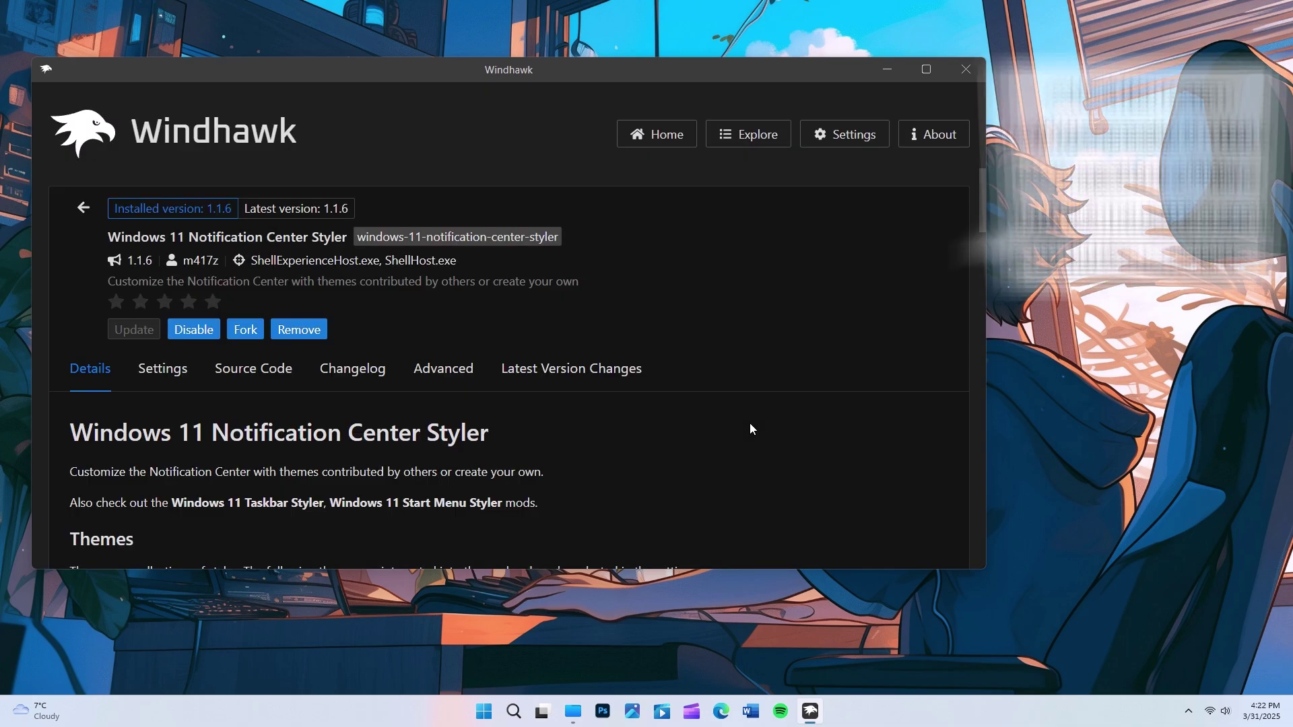
click(447, 368)
scroll(508, 428, down, 5)
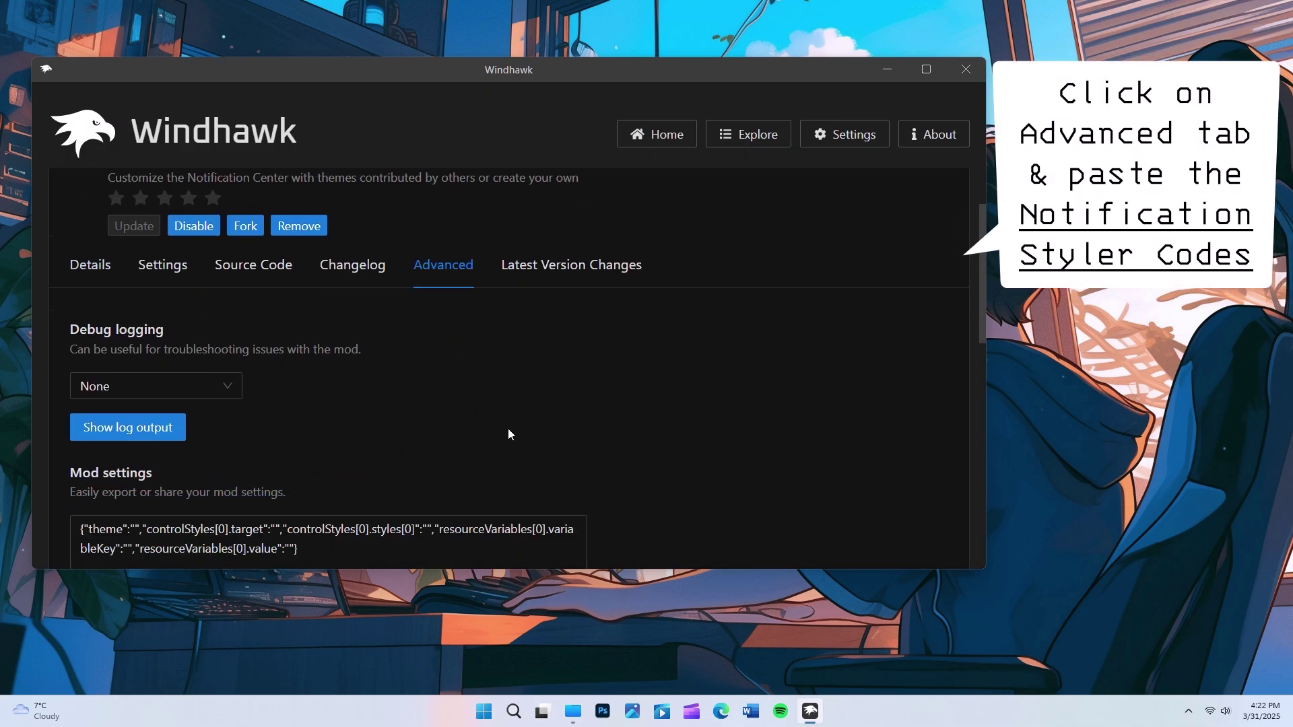
- Copy the entire code from Notification.txt in the DOCKSTCodes folder, close the file and minimize the folder window
click(581, 698)
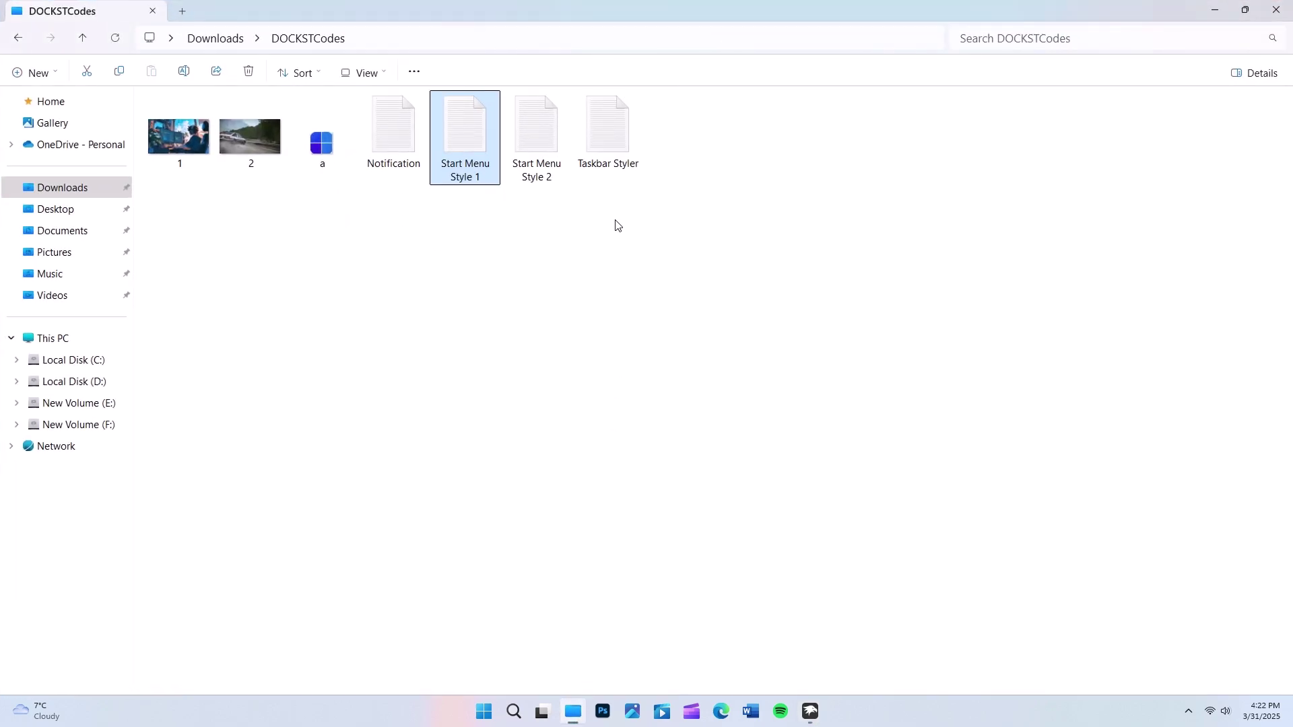
double_click(379, 143)
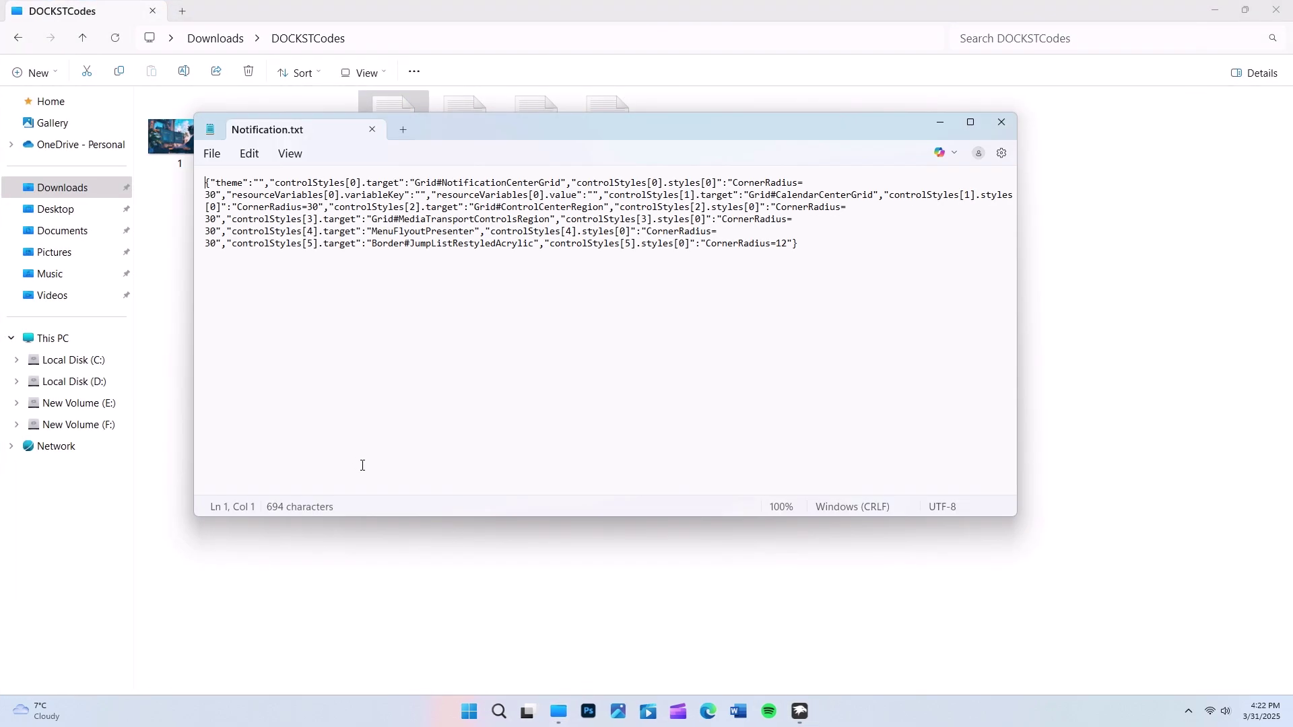
key(ctrl+a)
right_click(480, 205)
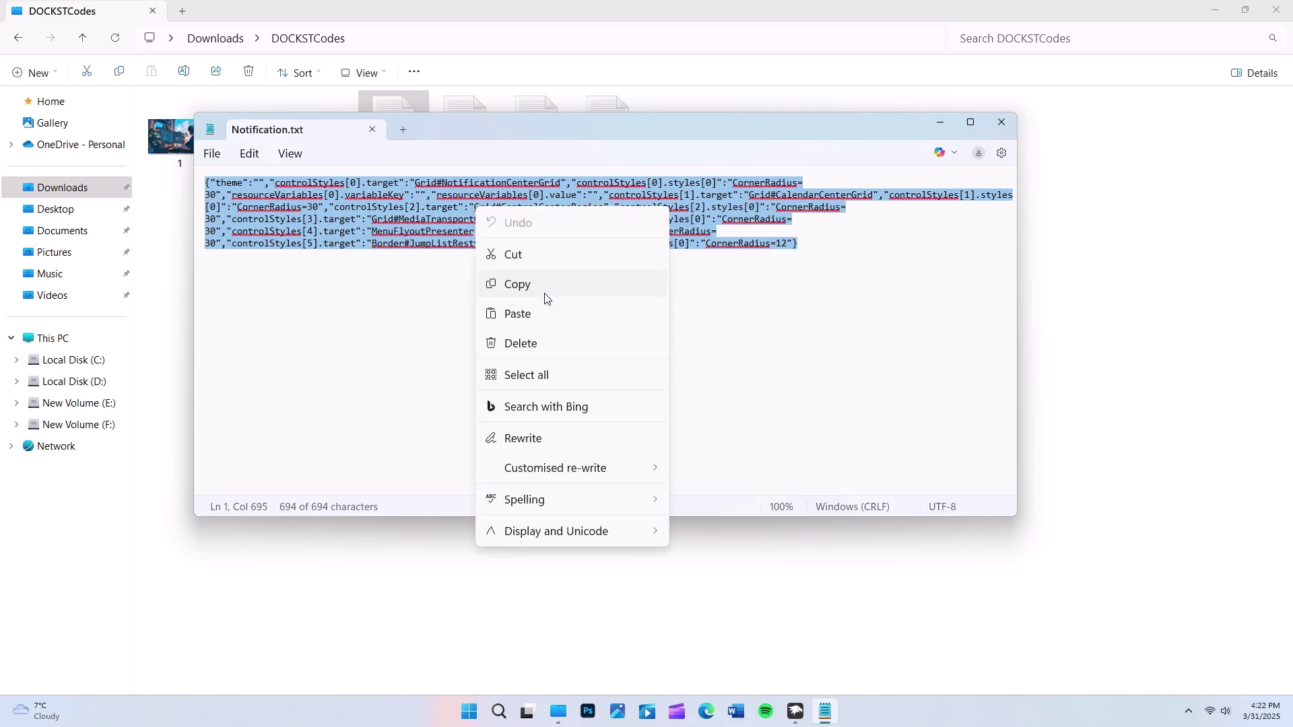
click(544, 290)
click(372, 129)
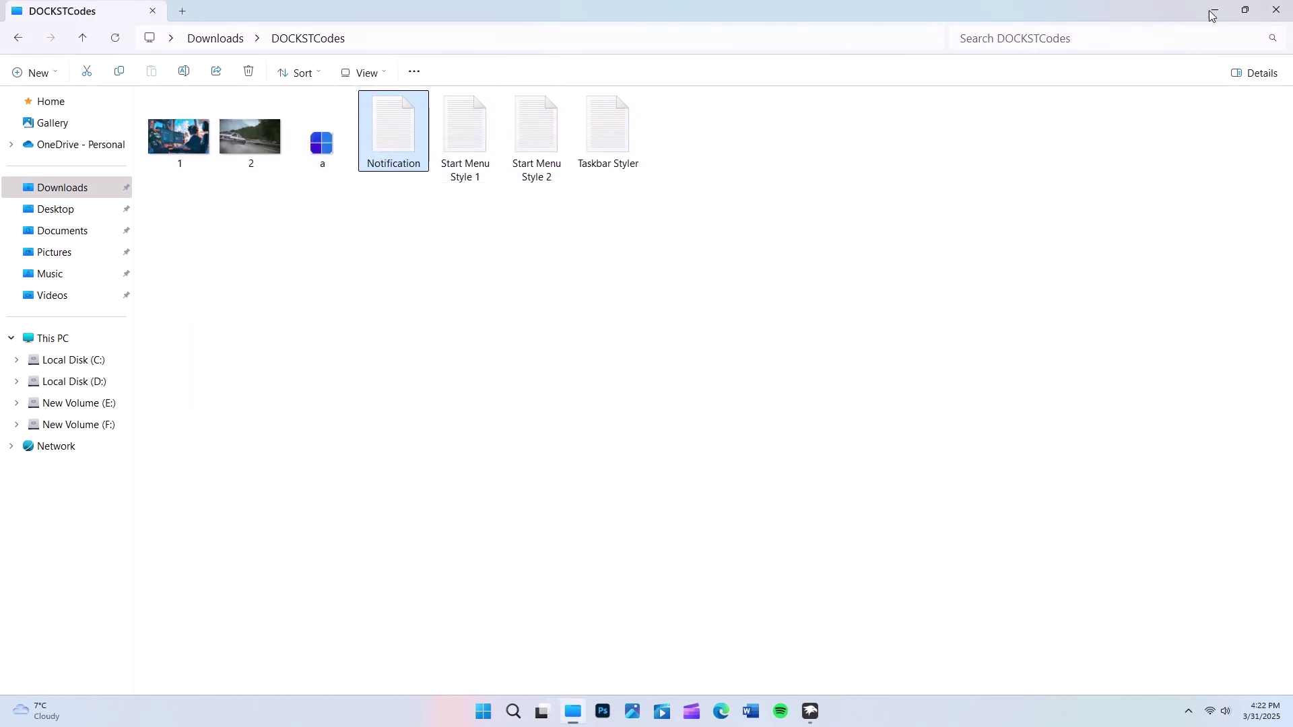
click(1214, 10)
- Replace the Notification Center Styler's mod settings with the copied code, save them and check the restyled notification center
drag(424, 331, 63, 287)
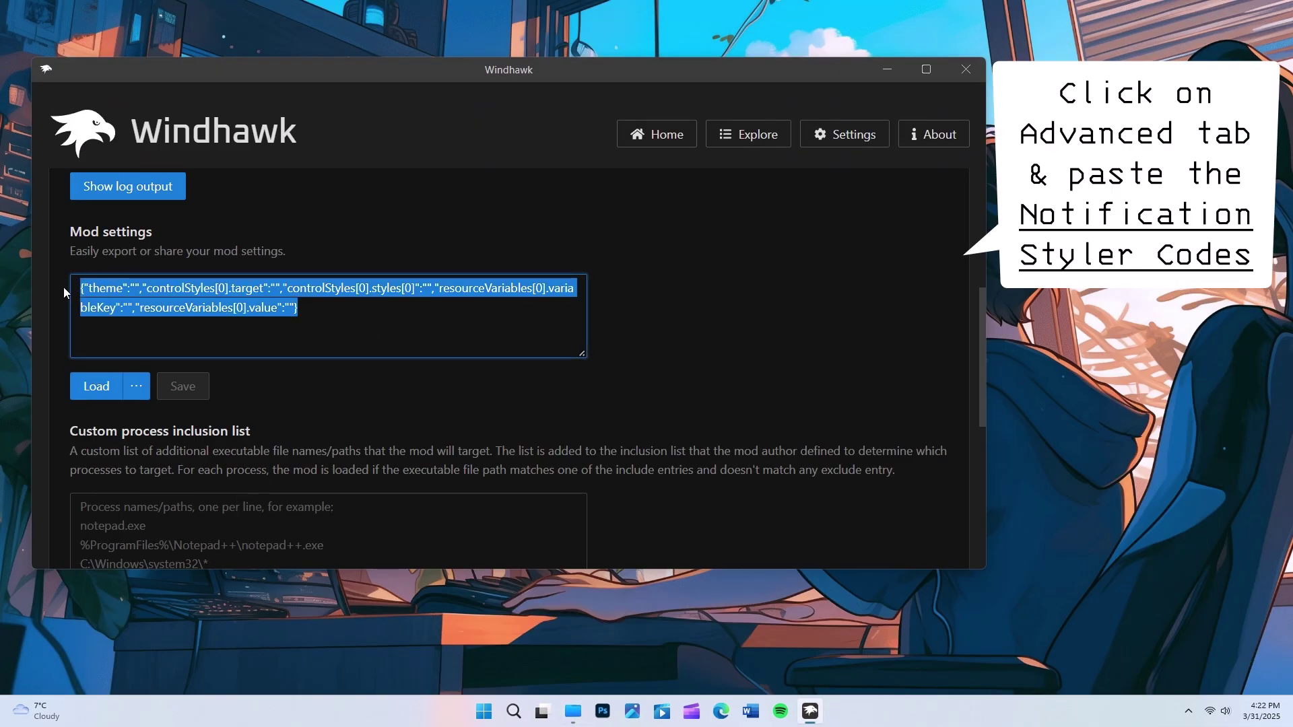
key(BackSpace)
right_click(115, 290)
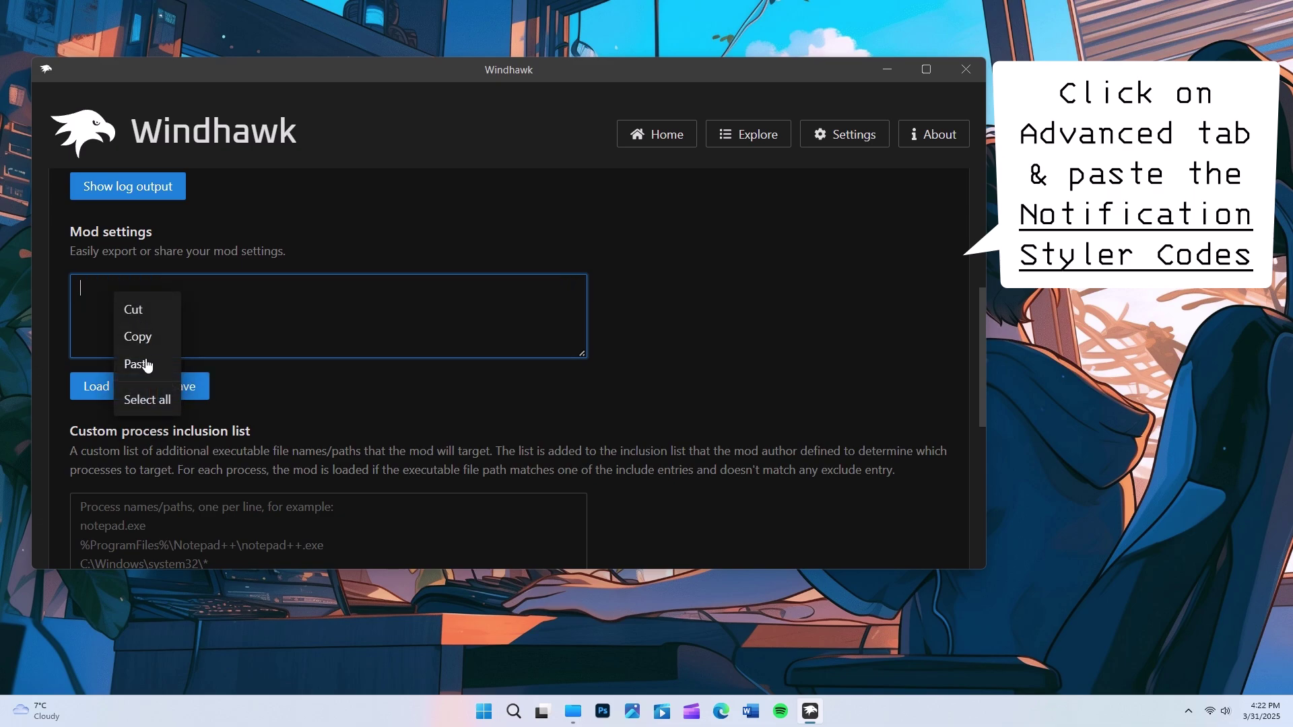
click(140, 365)
click(191, 395)
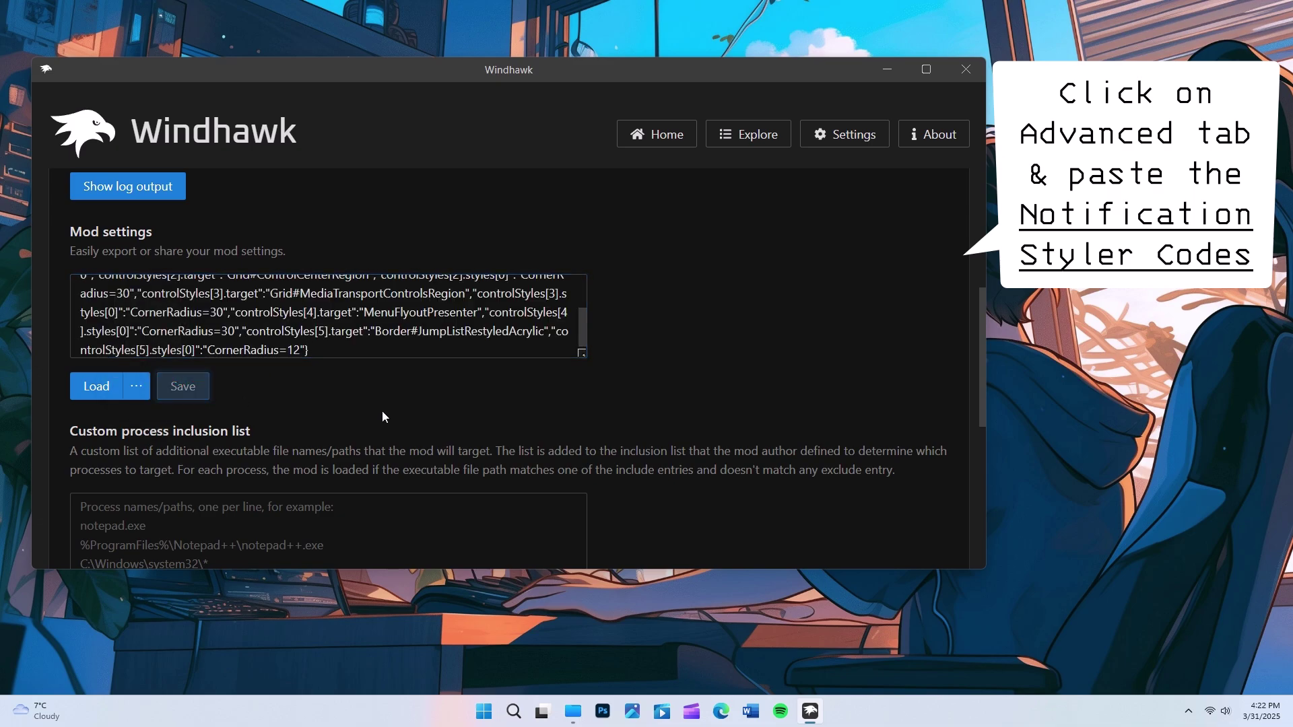
click(1259, 710)
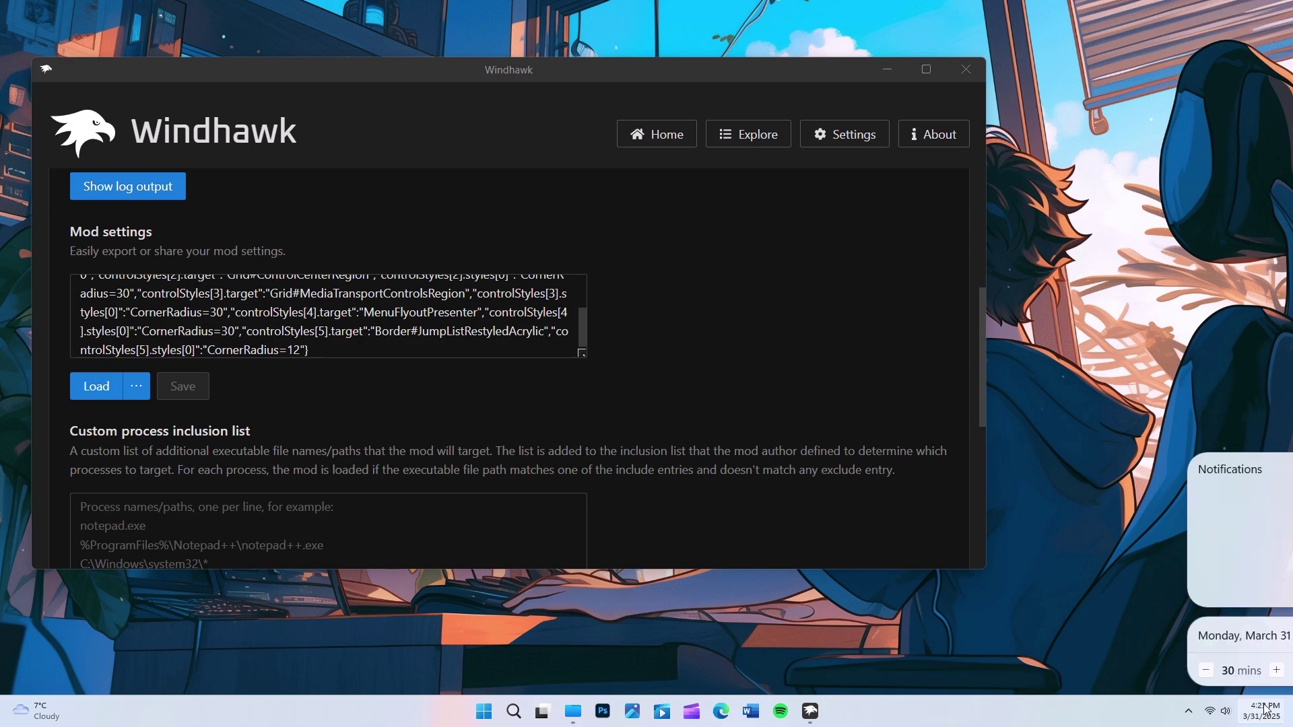
click(1077, 382)
- Find the Taskbar height and icon size mod among the available mods and install it, accepting the risk
scroll(804, 329, up, 5)
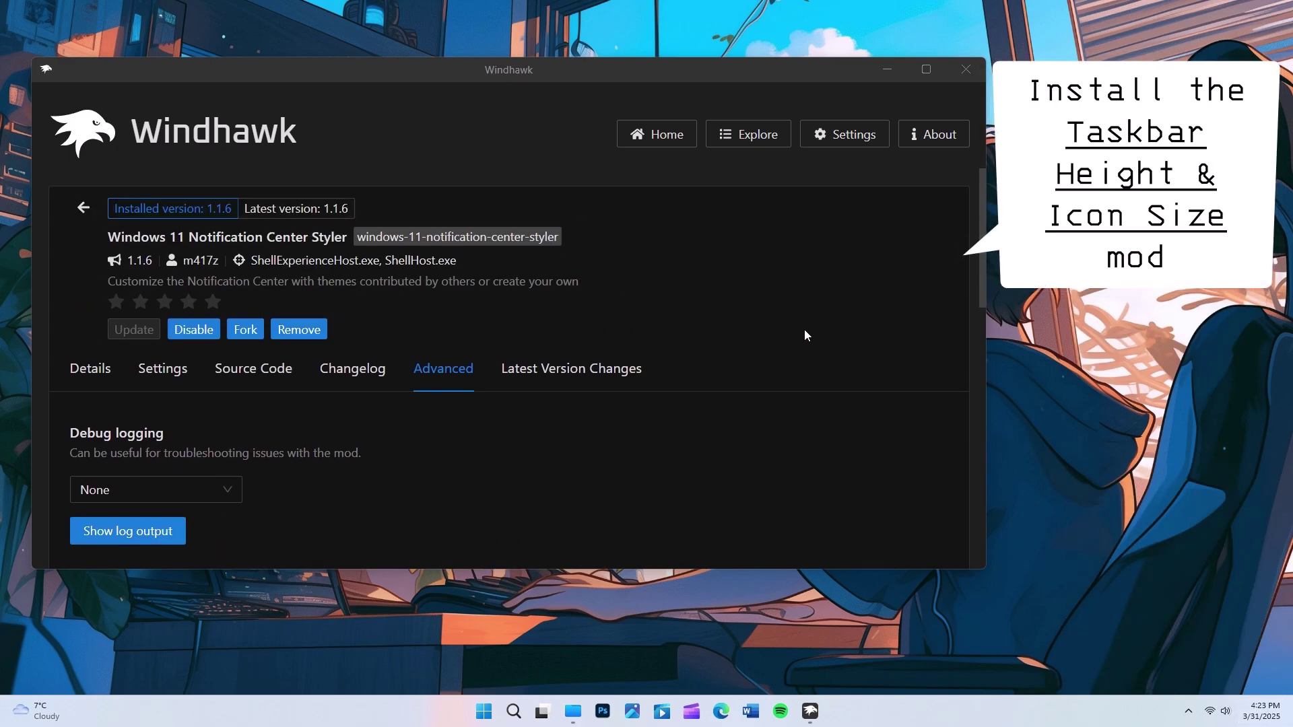
click(746, 135)
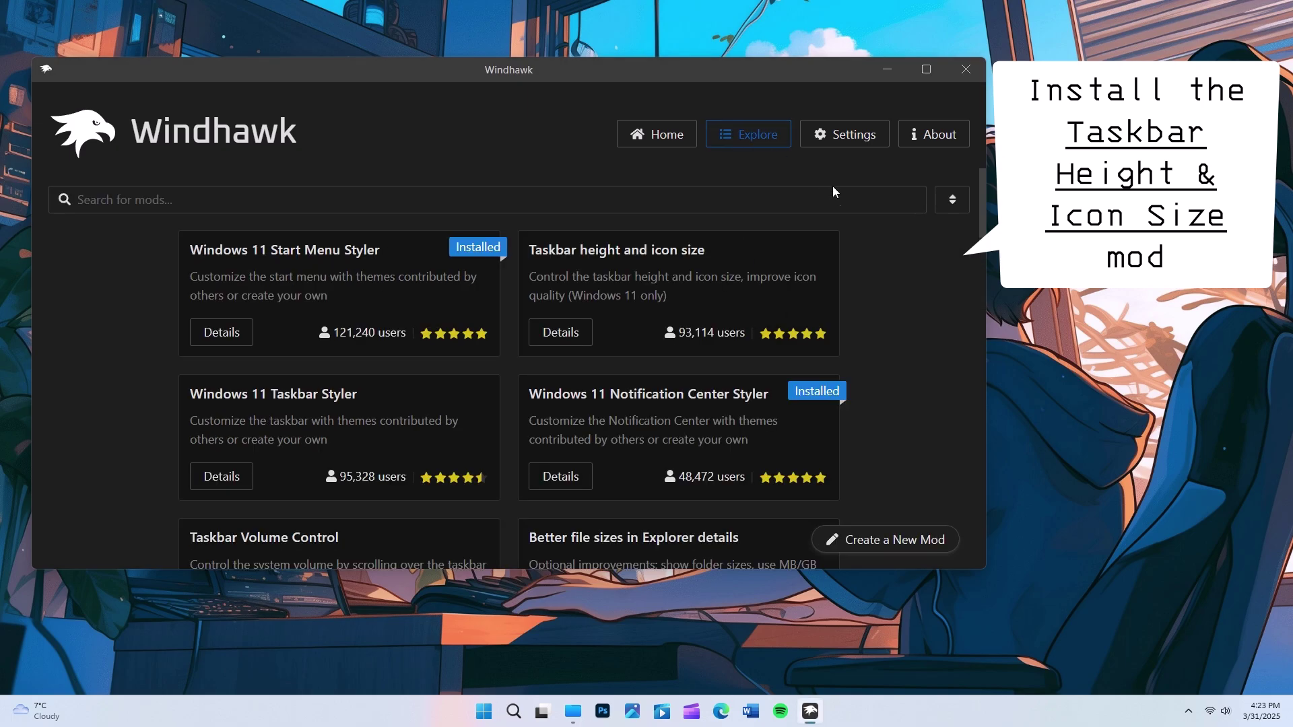
click(569, 336)
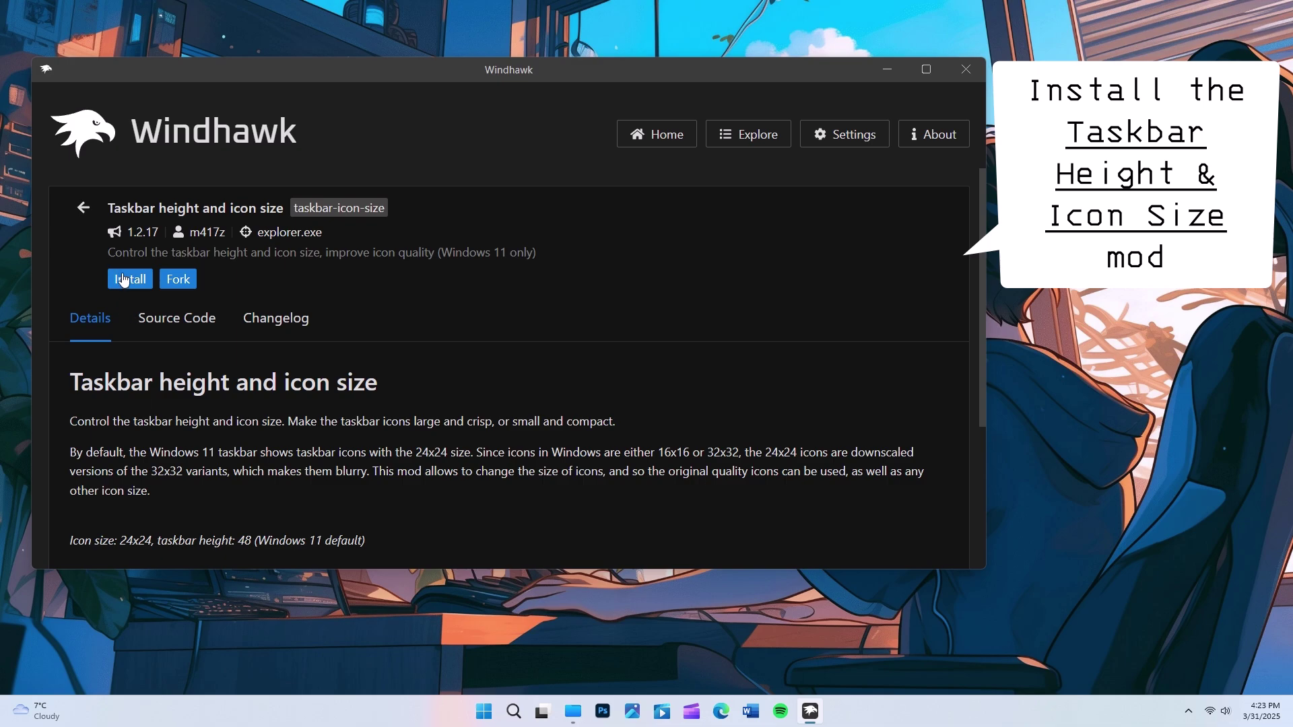
click(122, 277)
click(647, 470)
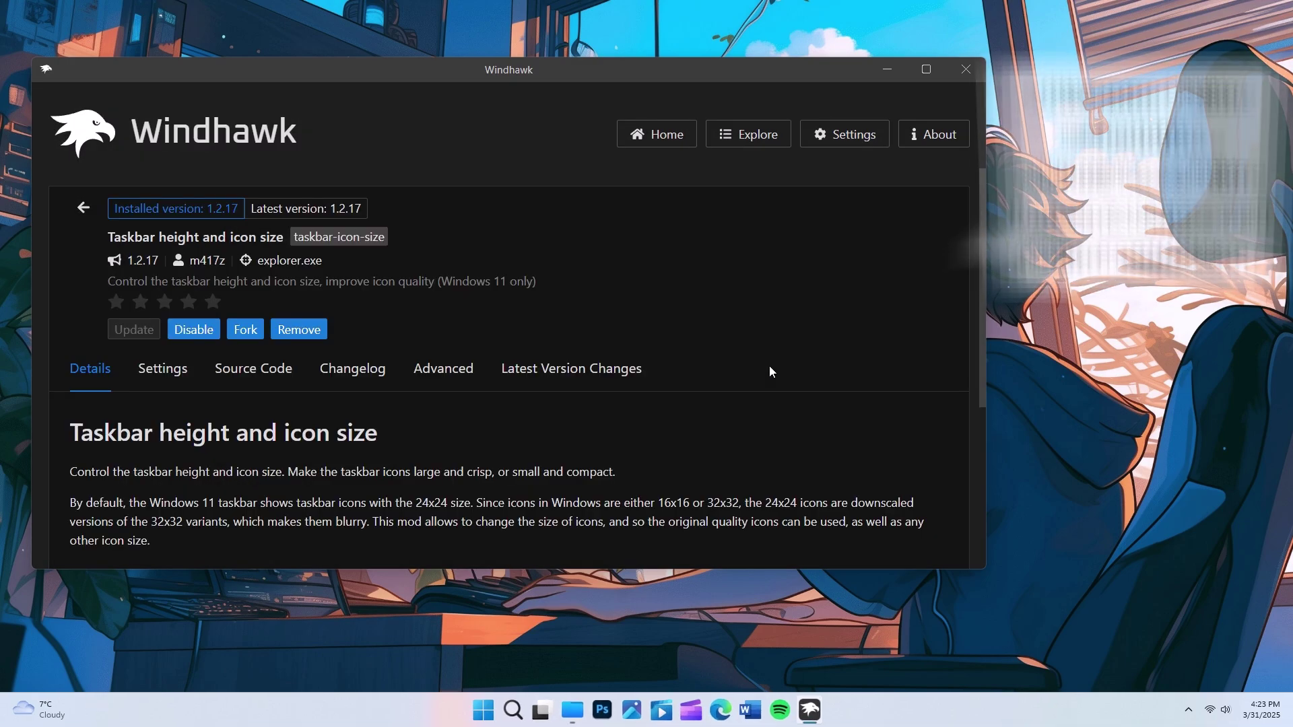
- Set the mod's icon size to 28 and taskbar button width to 50, and save the settings
click(168, 369)
scroll(358, 459, down, 3)
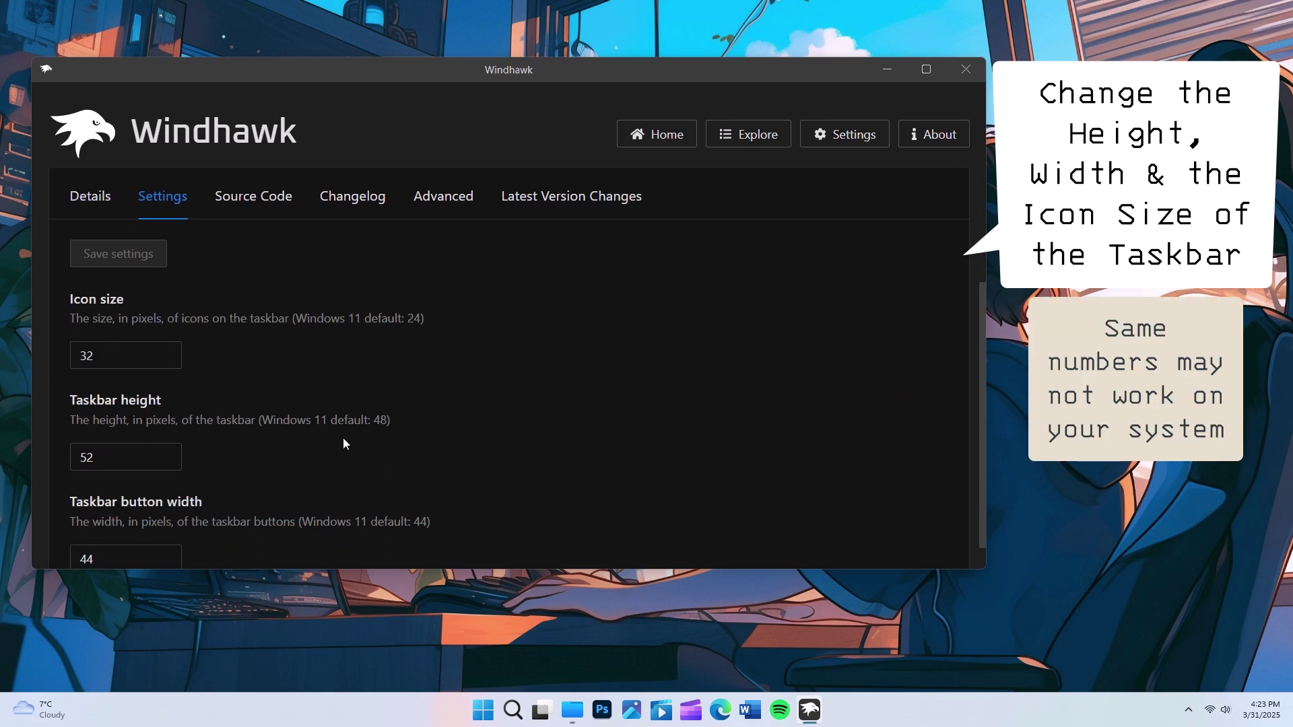
double_click(96, 361)
text(28)
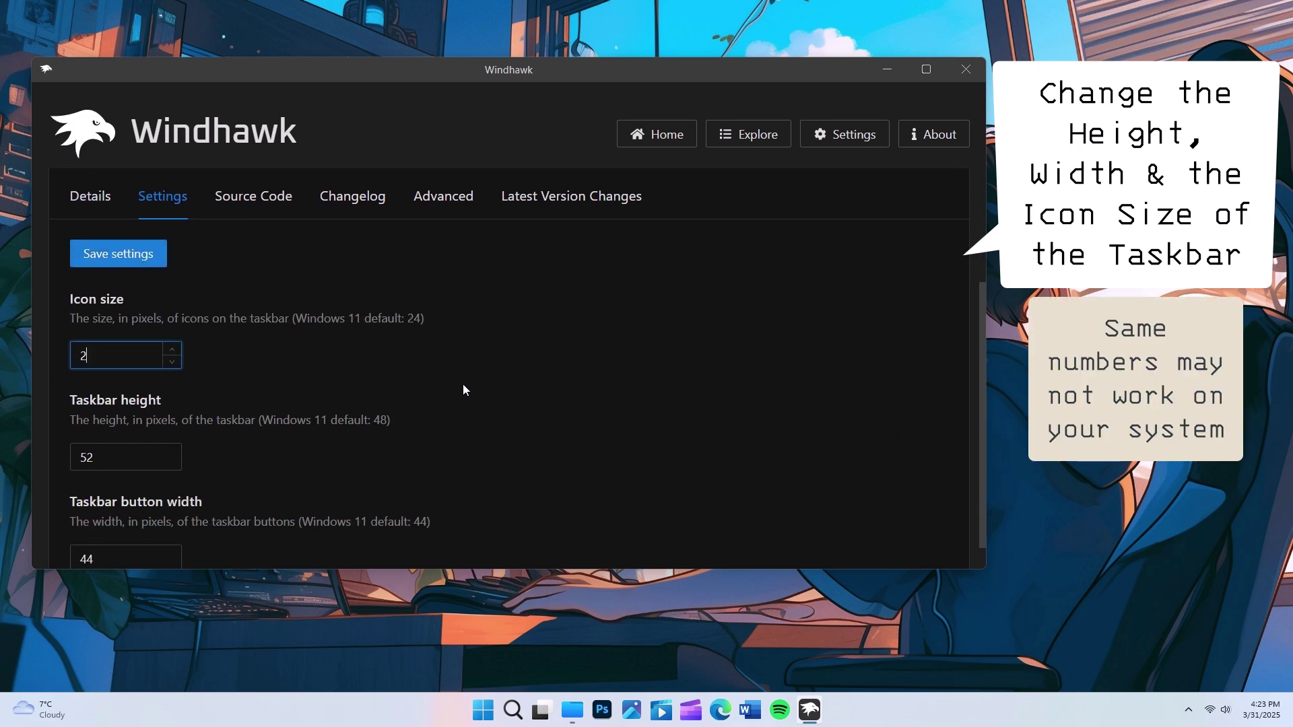
scroll(442, 417, down, 1)
double_click(102, 524)
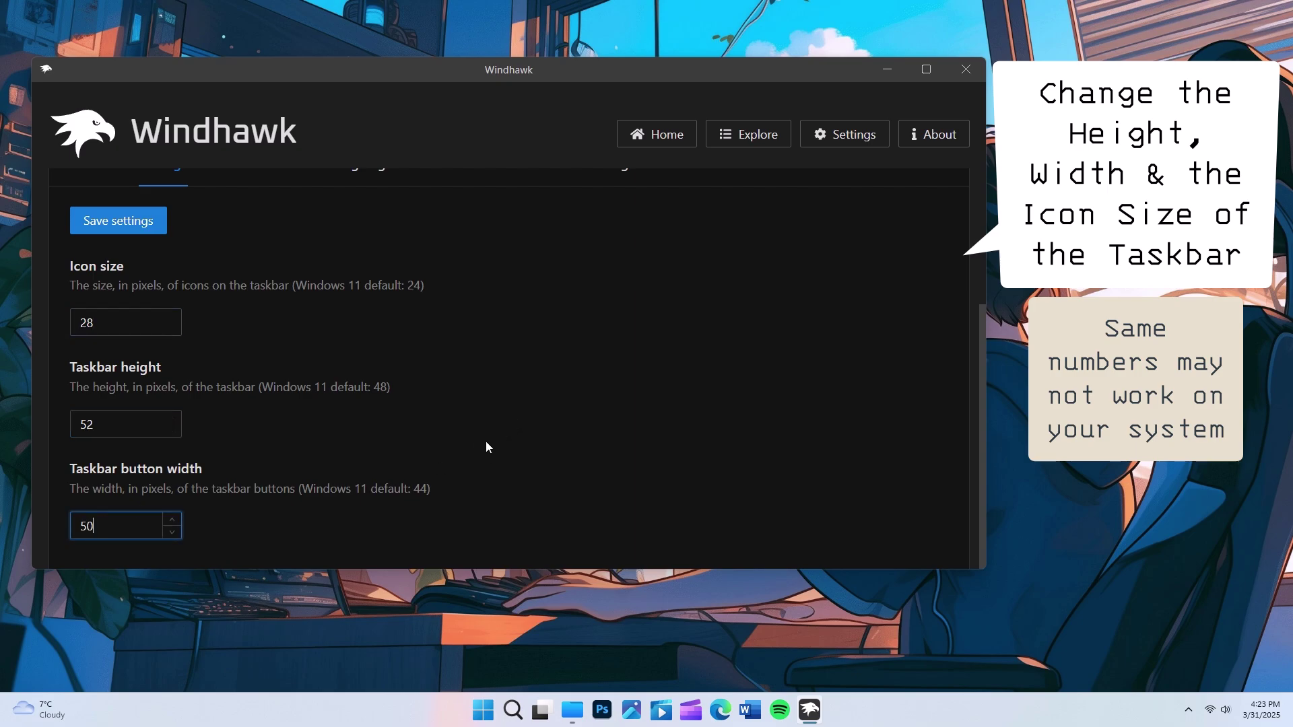
click(154, 229)
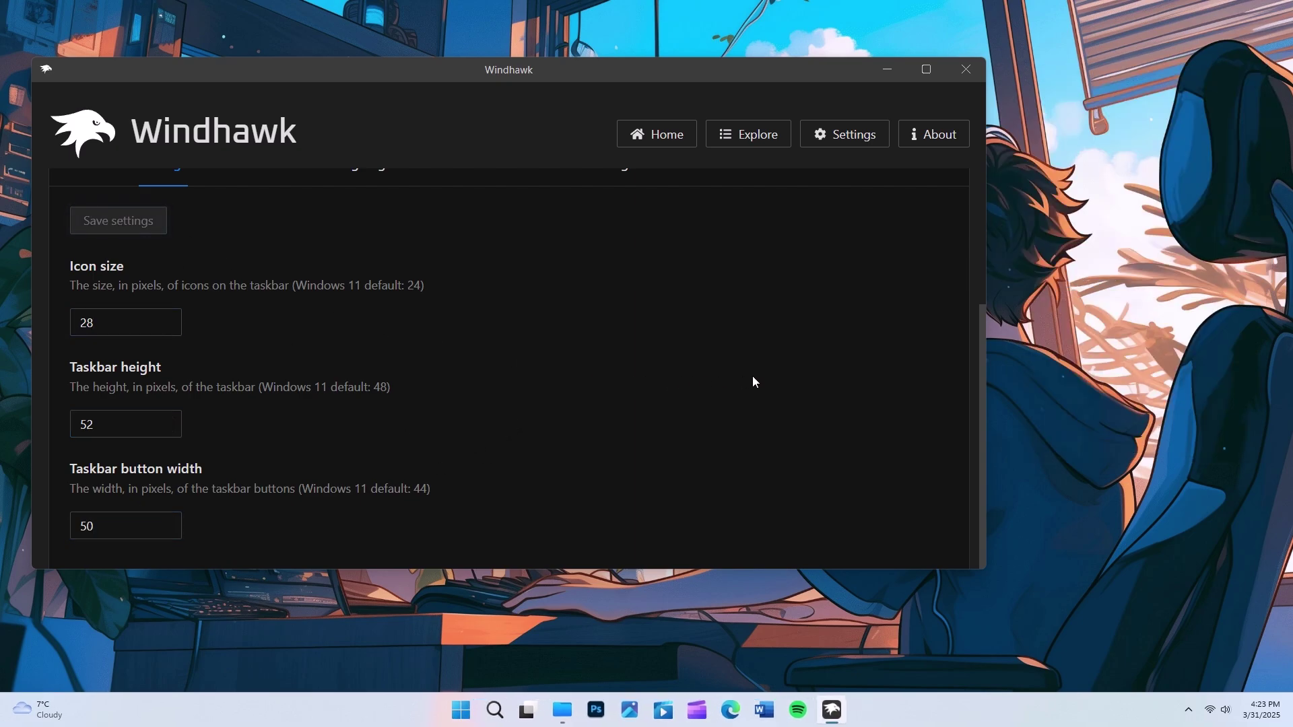
- Install the Windows 11 Taskbar Styler mod, accepting the risk, and show its advanced mod settings
scroll(761, 379, up, 3)
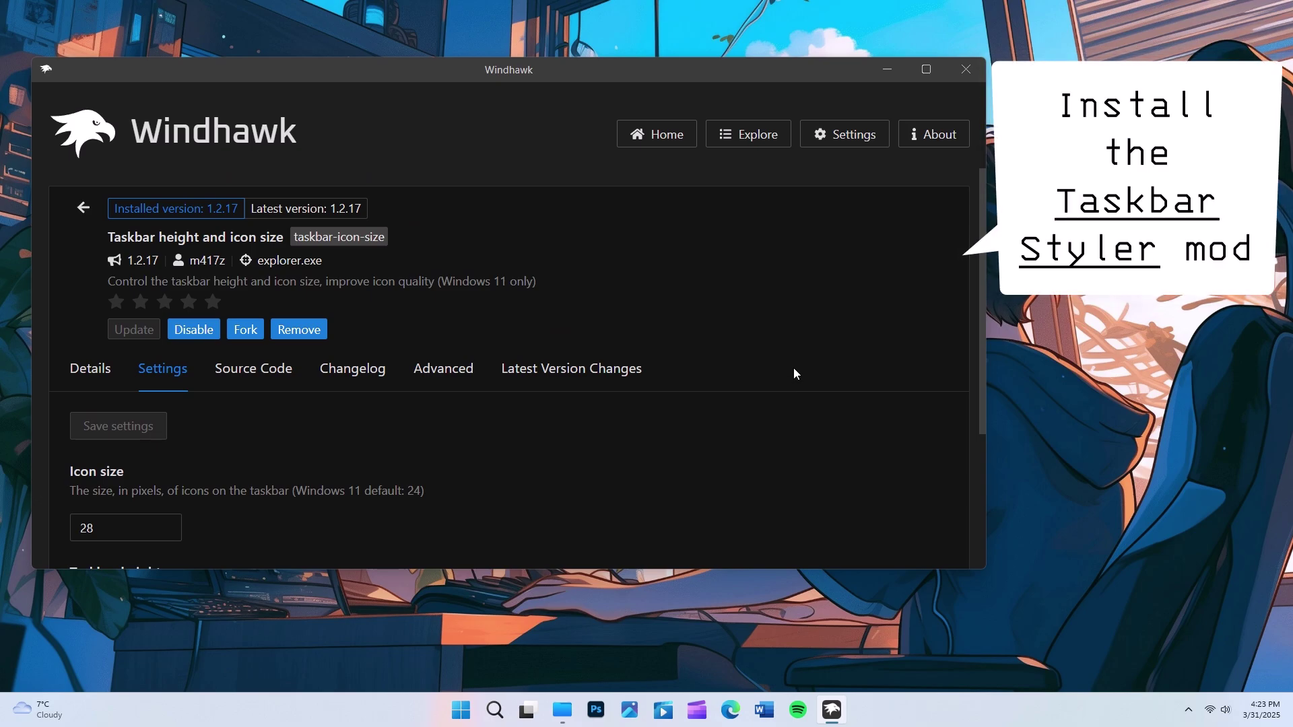
click(750, 144)
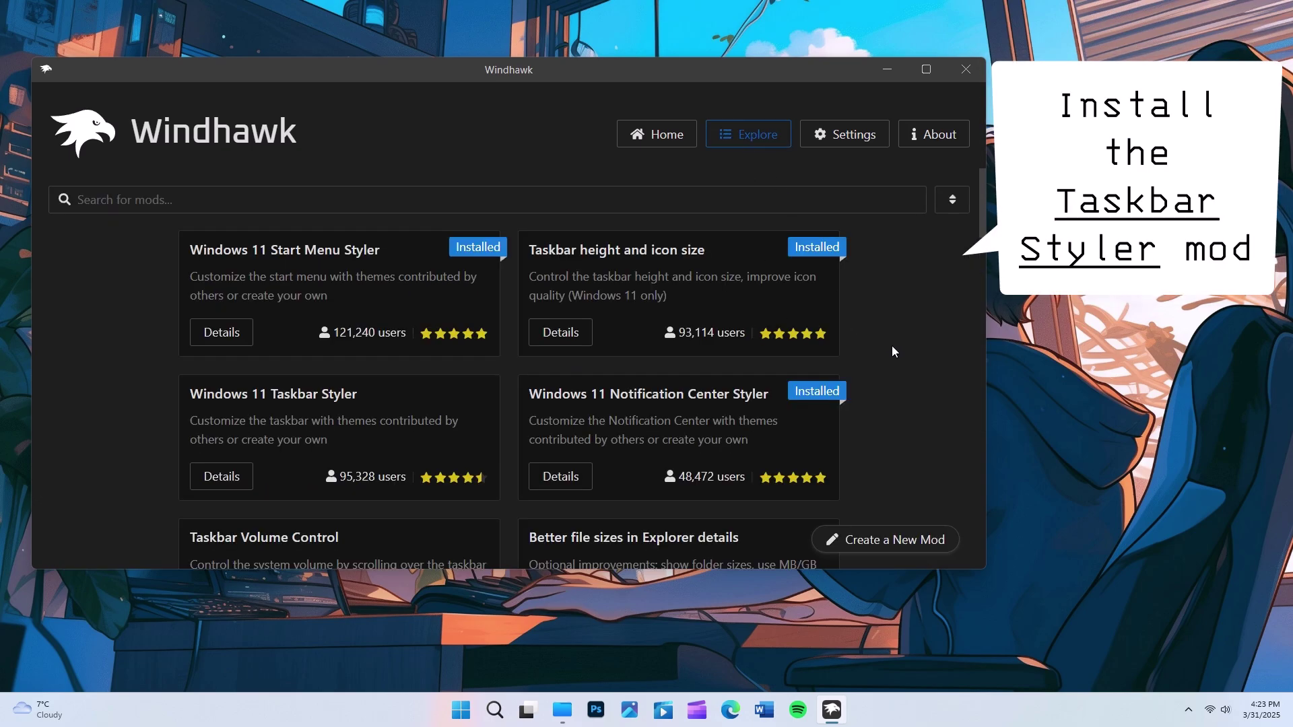
scroll(898, 353, down, 1)
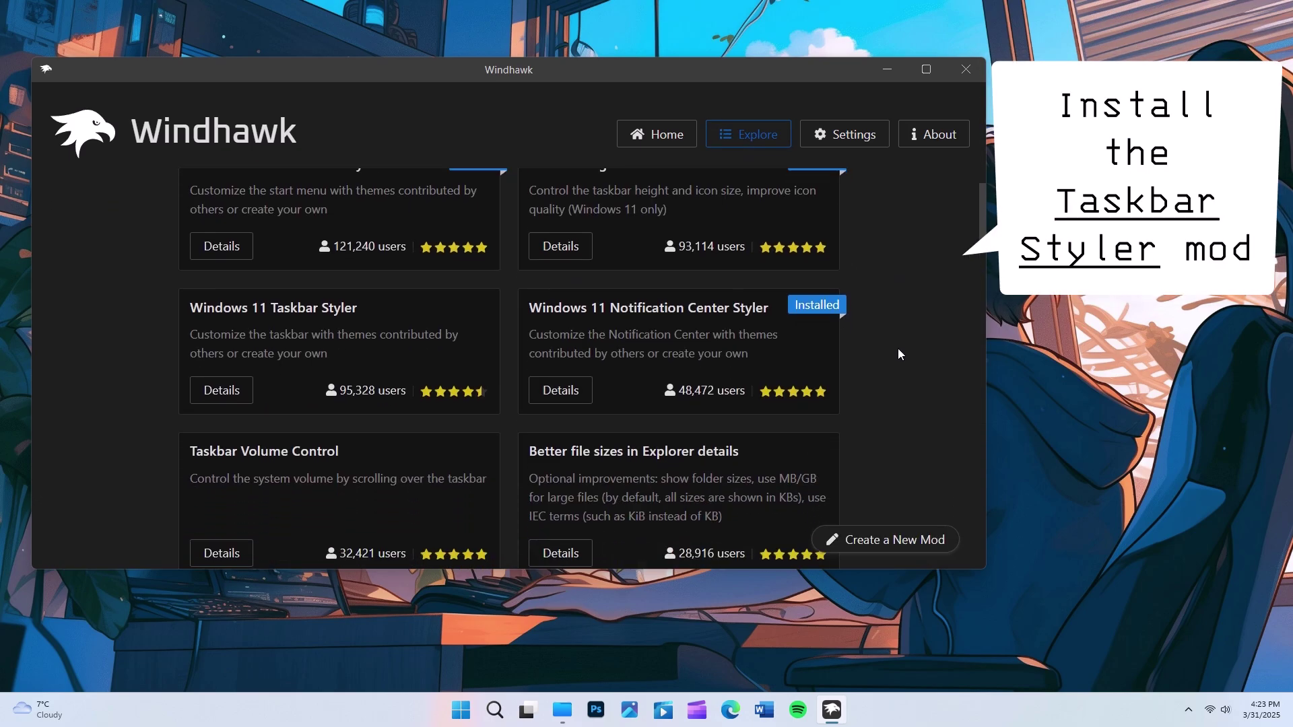
click(222, 393)
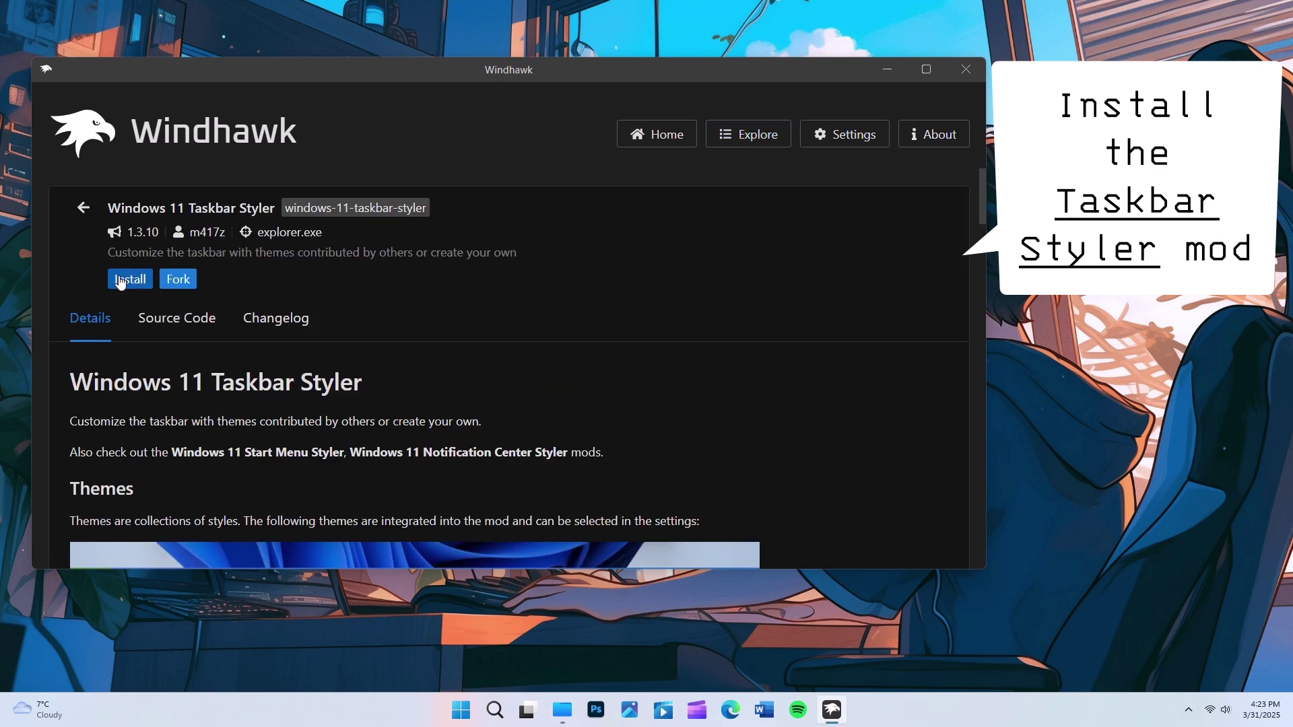
click(120, 281)
click(640, 468)
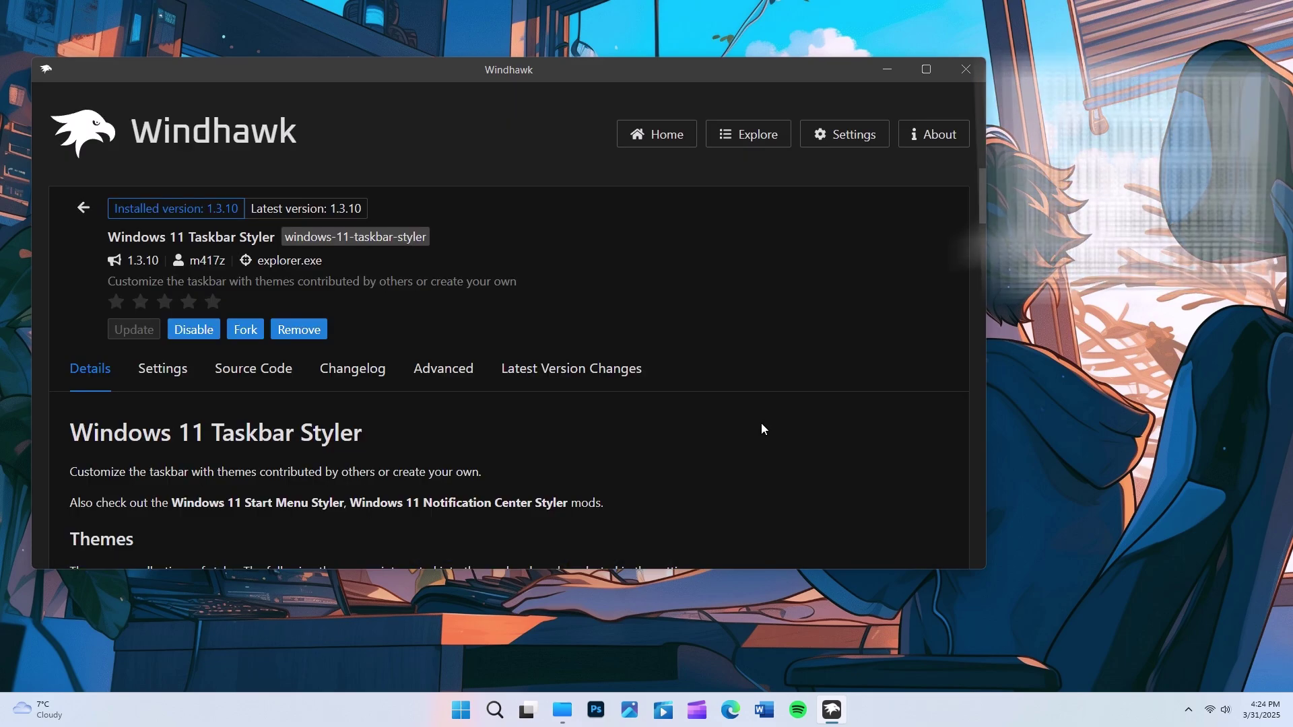
click(461, 374)
scroll(582, 440, down, 5)
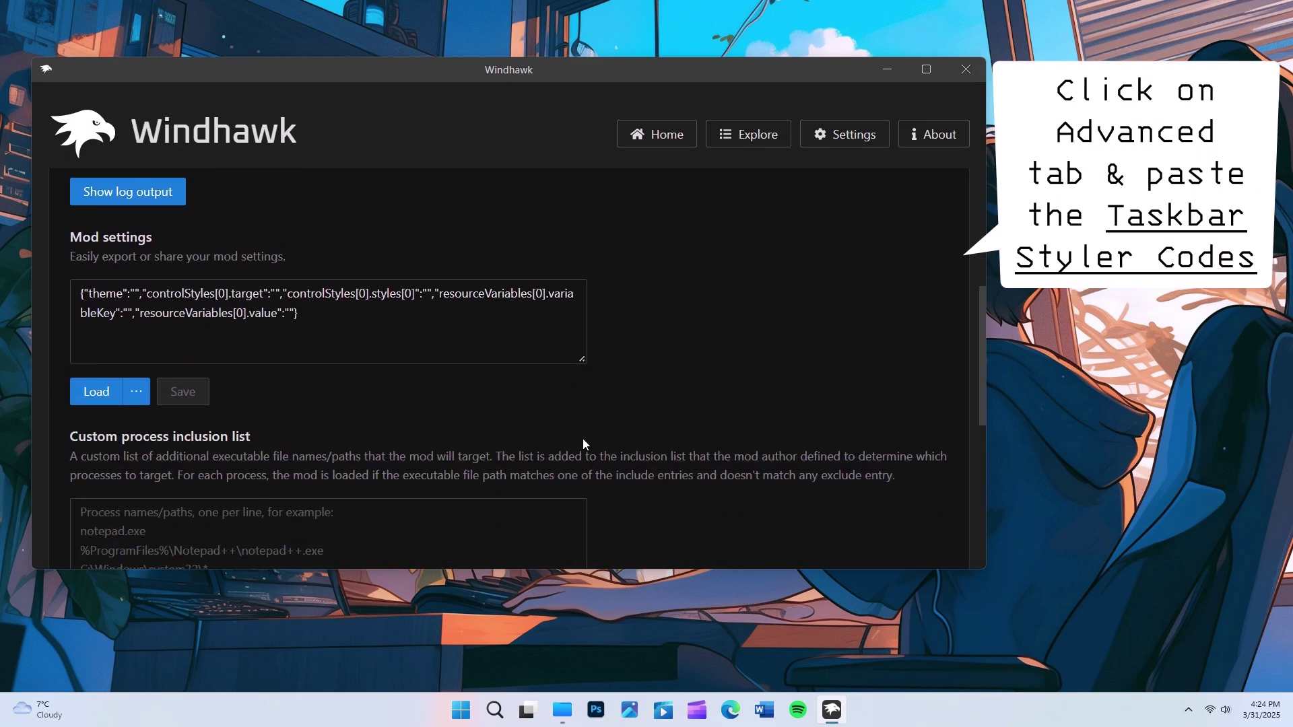
- Copy the entire code from Taskbar Styler.txt in the DOCKSTCodes folder and close the file
click(563, 709)
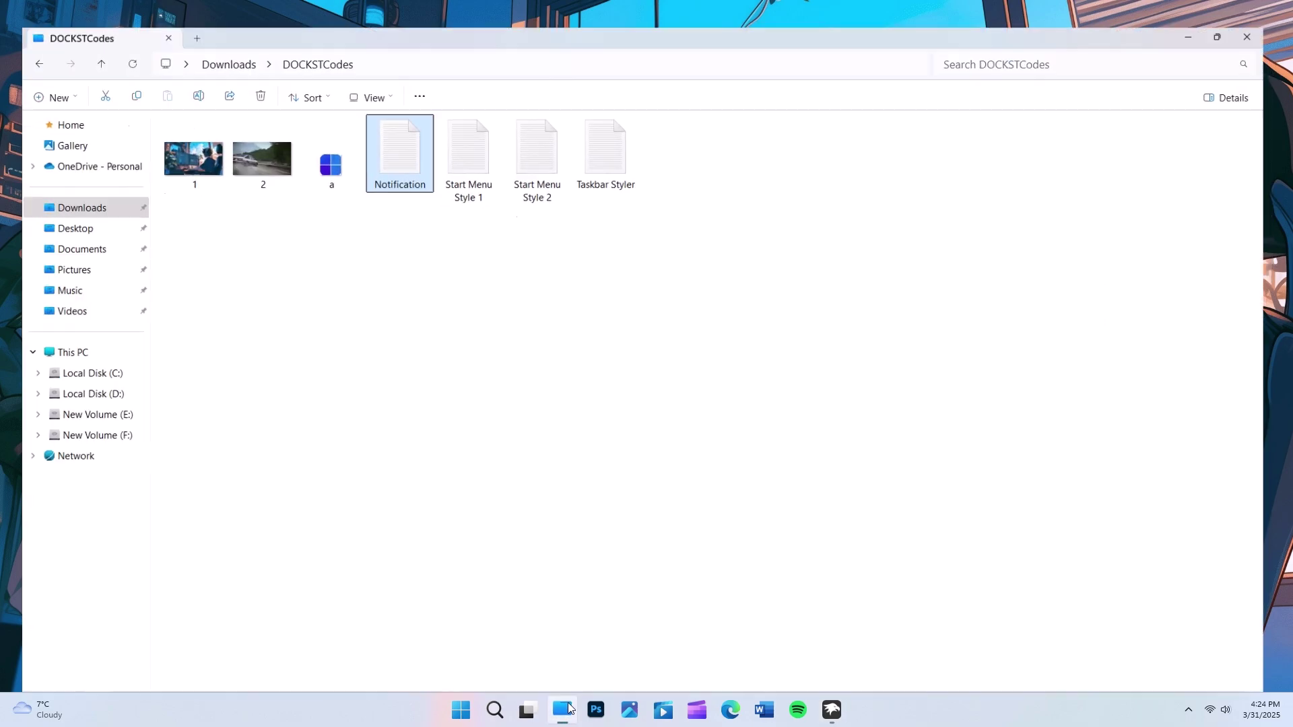
click(608, 144)
double_click(610, 150)
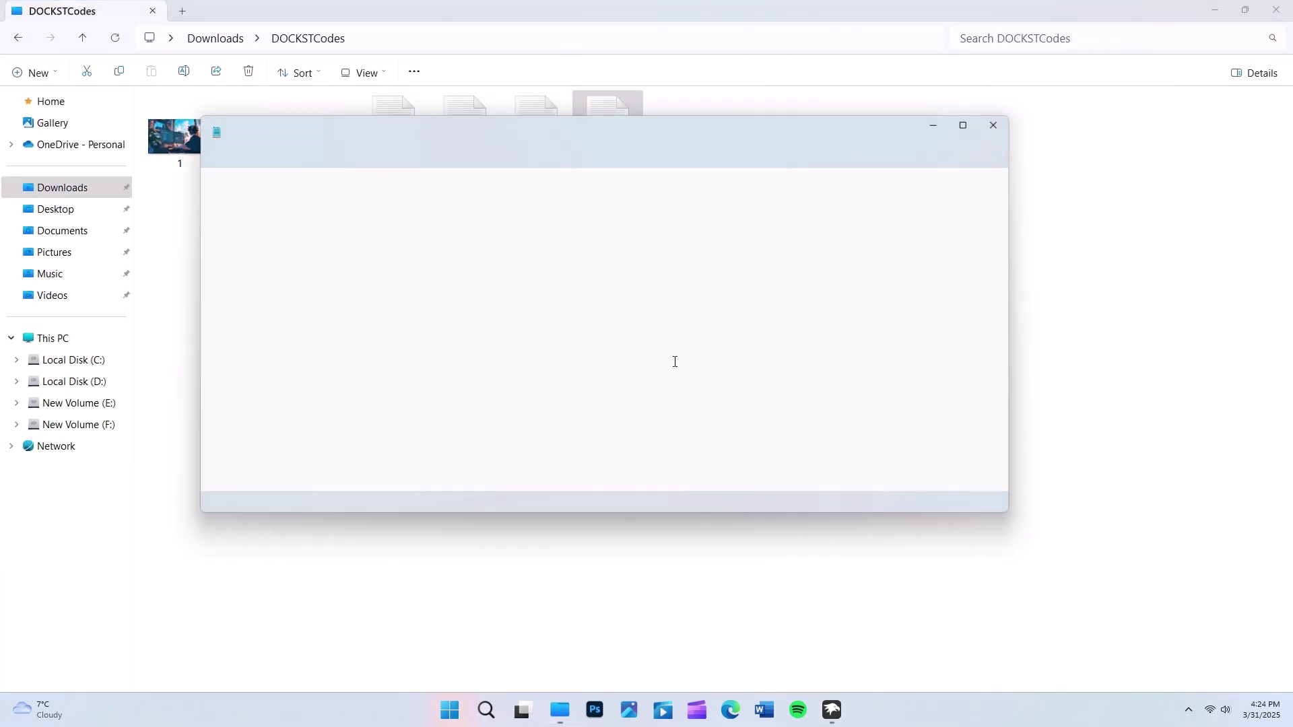
key(ctrl+a)
right_click(424, 236)
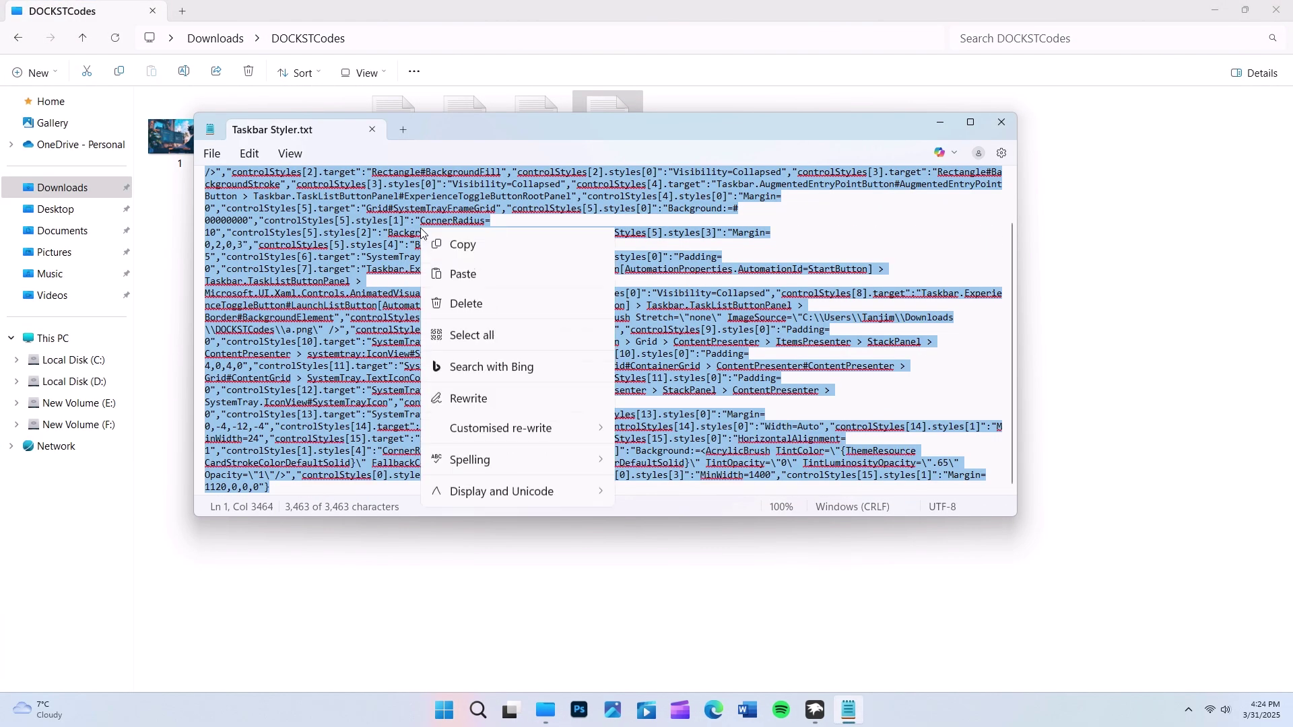
click(462, 306)
click(377, 134)
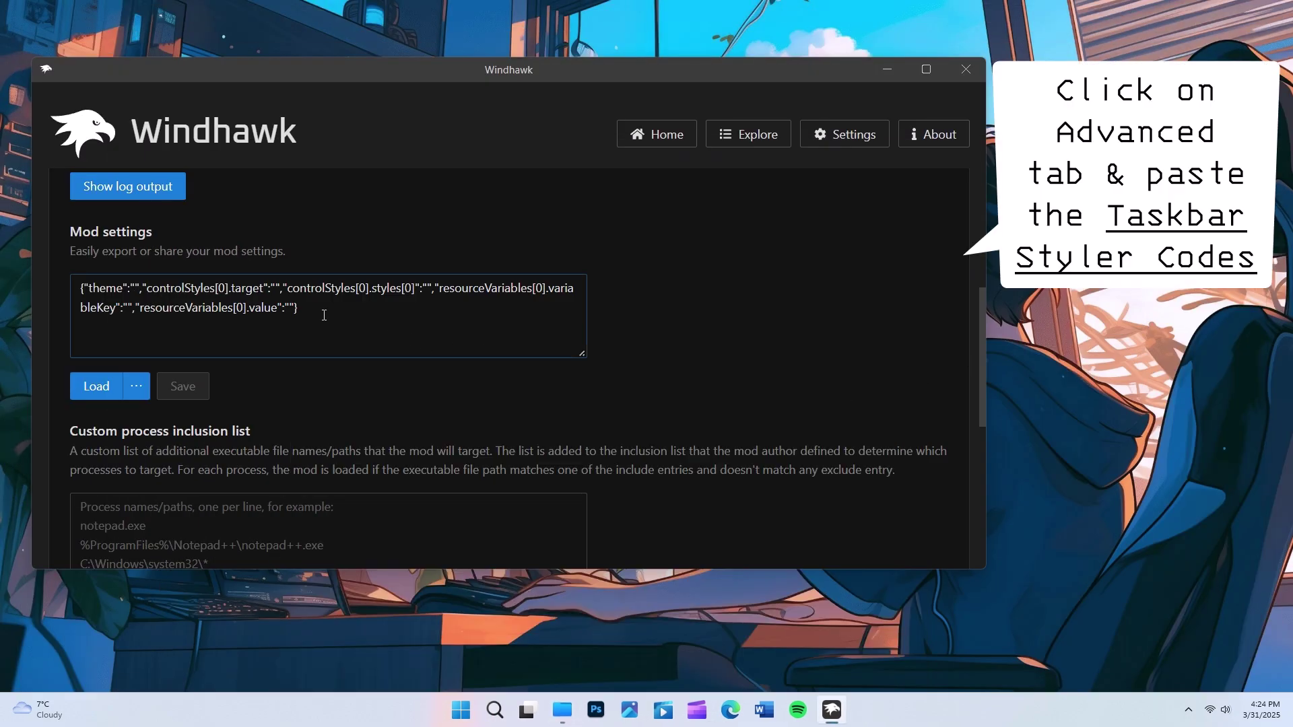
- Replace the Windows 11 Taskbar Styler's mod settings with the copied code and save them
drag(324, 315, 66, 288)
key(BackSpace)
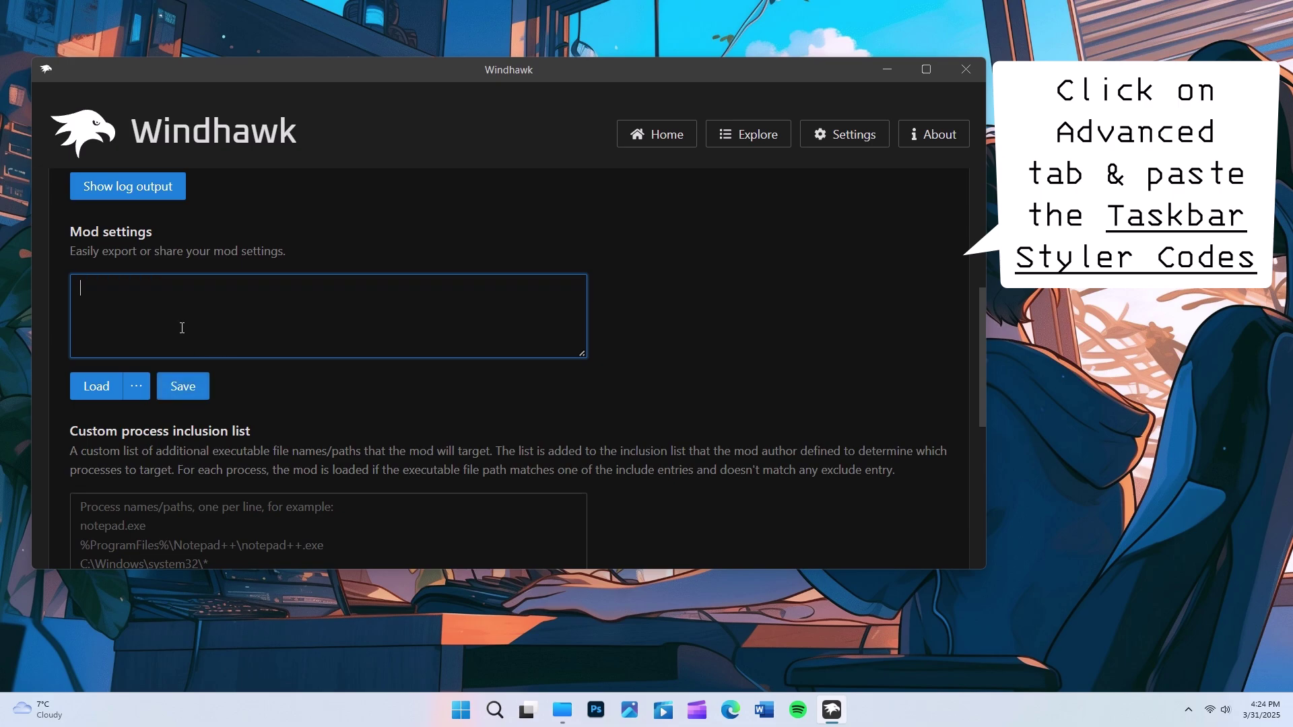
right_click(126, 297)
click(152, 366)
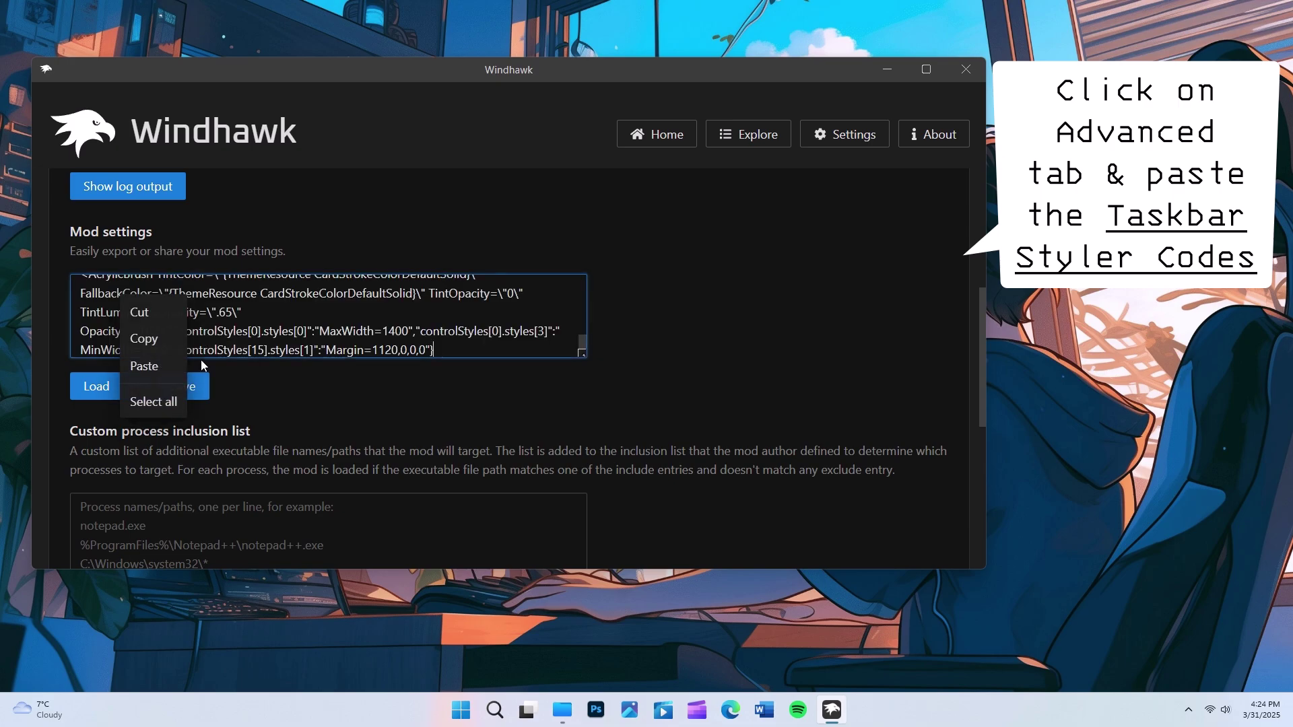
click(182, 387)
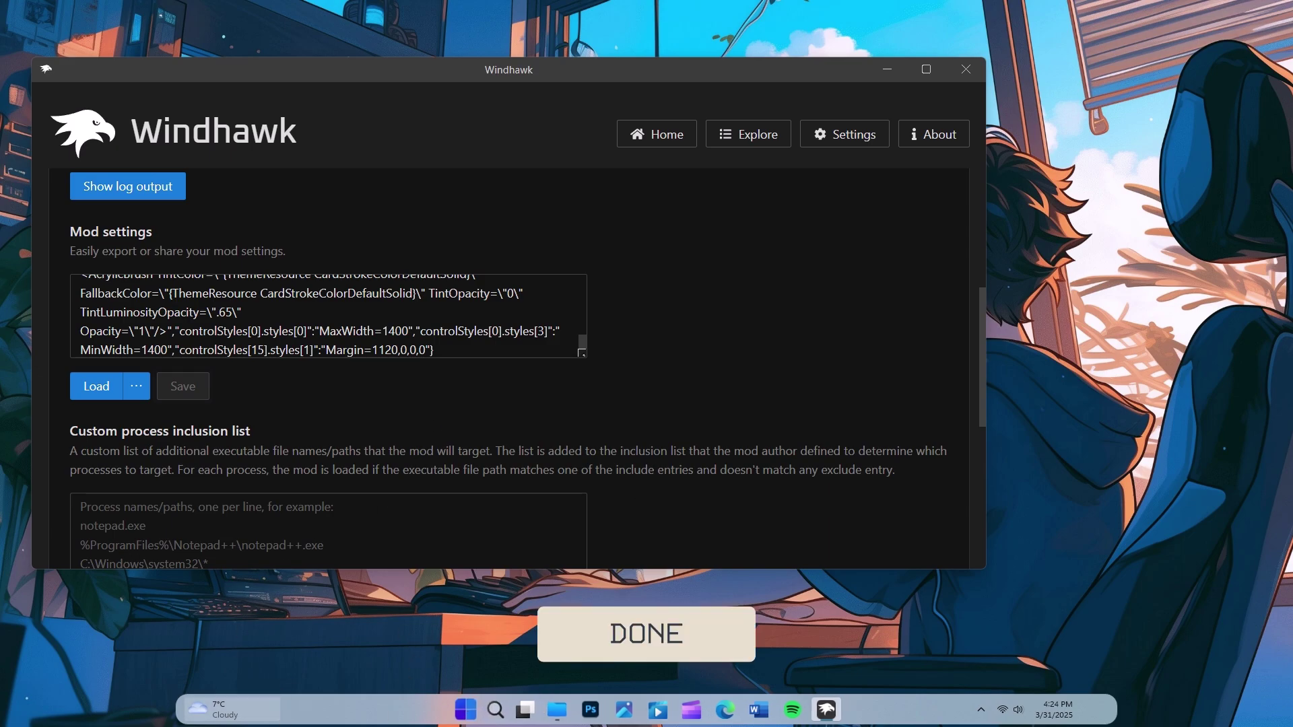
- Search the available mods for "taskbar back" and install Taskbar Background Helper, accepting the risk
scroll(771, 357, up, 5)
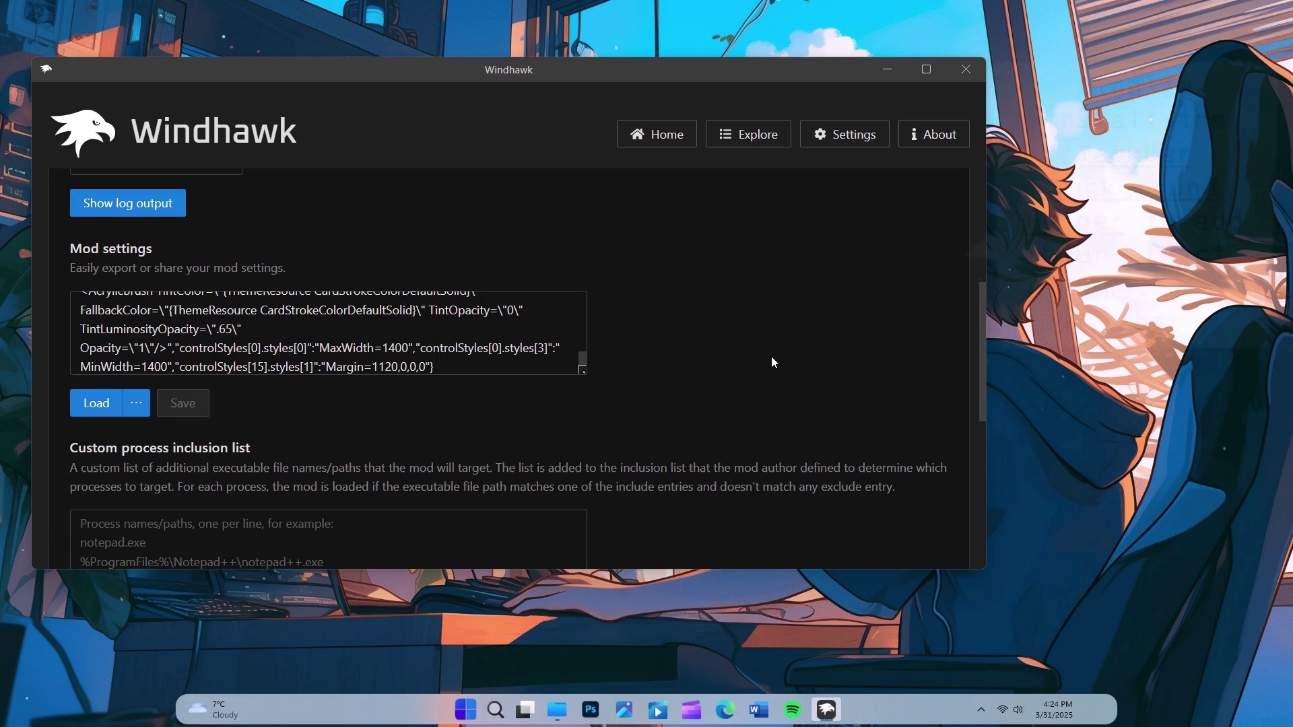
click(742, 144)
scroll(685, 268, up, 2)
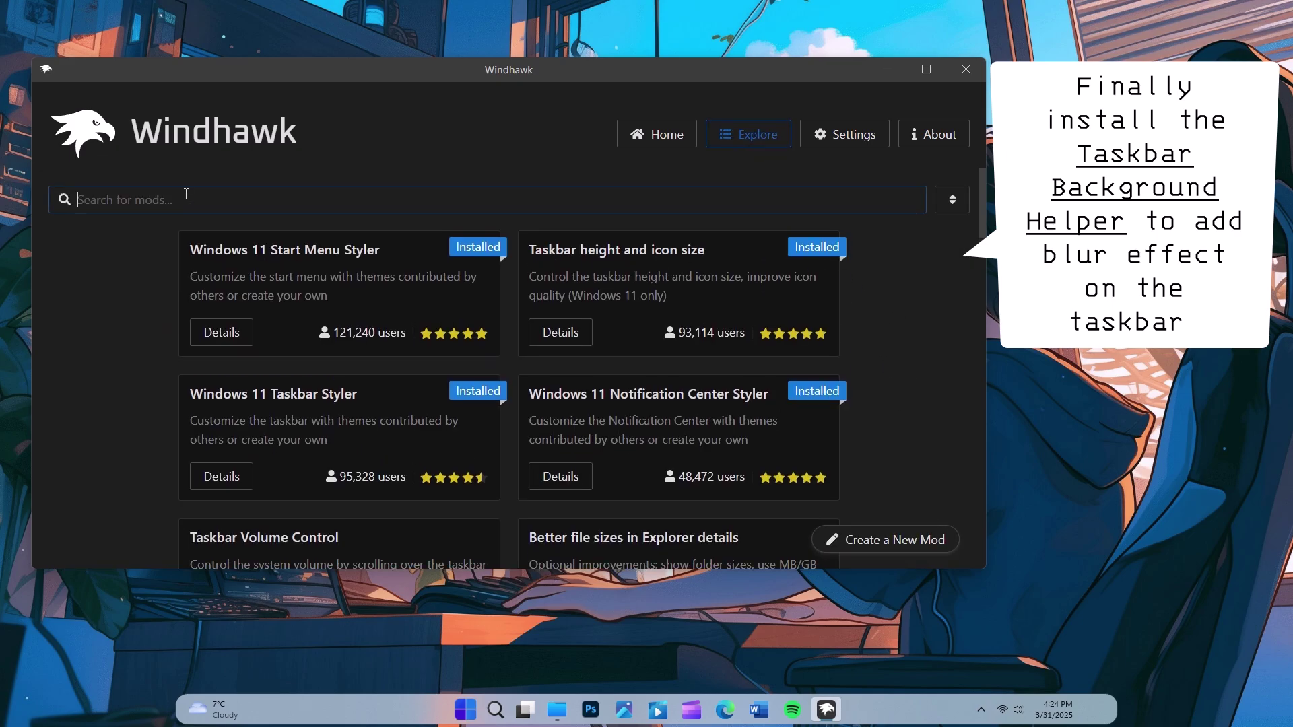
text(taskbar back)
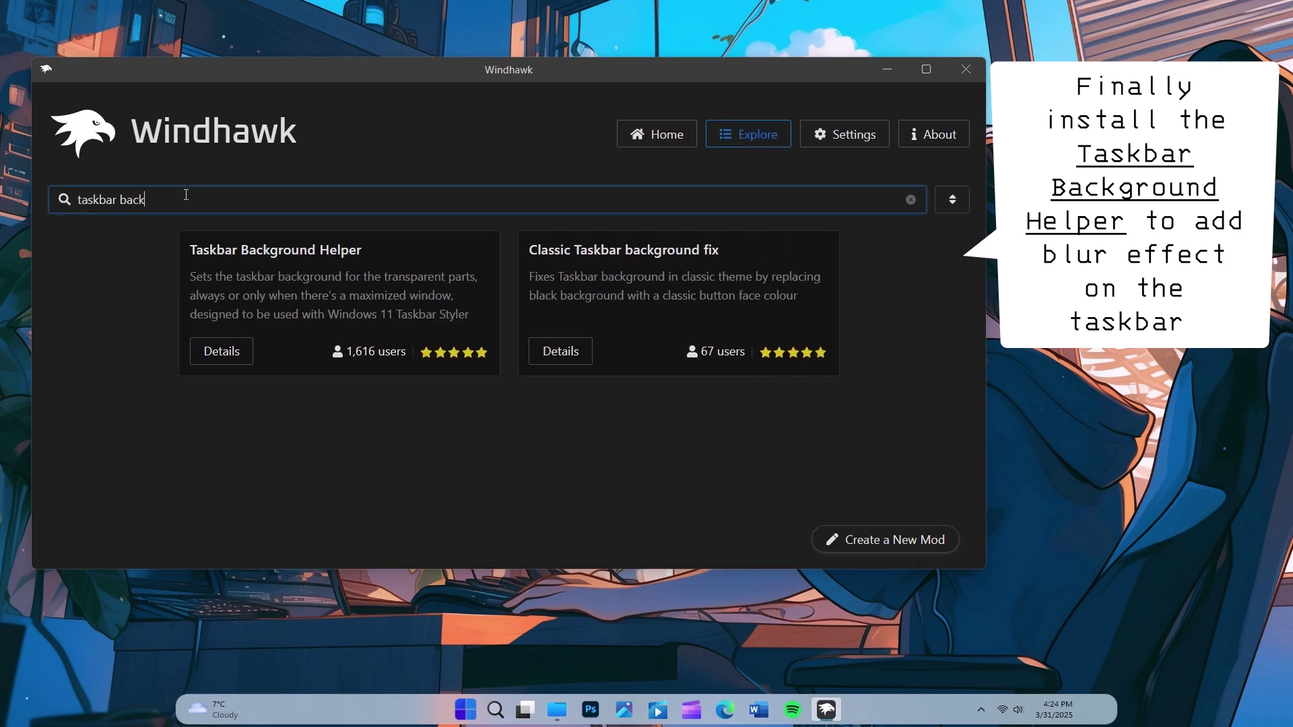
click(218, 355)
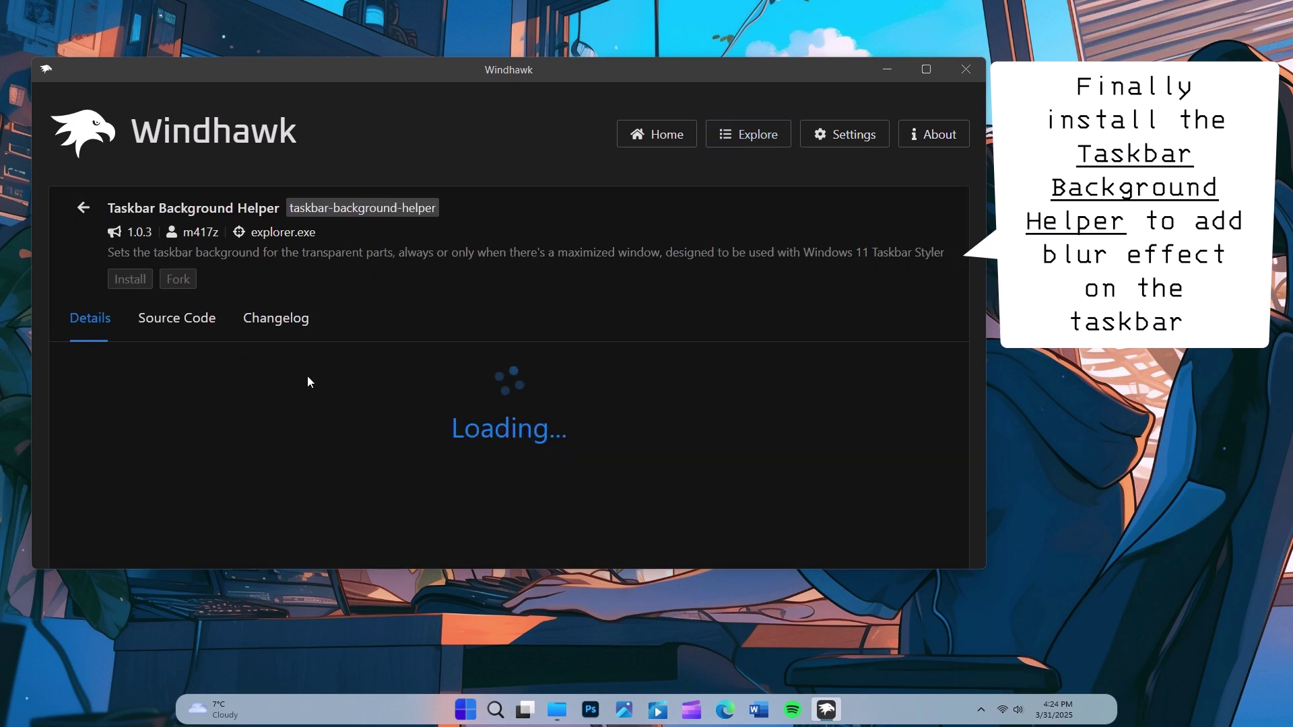
click(130, 279)
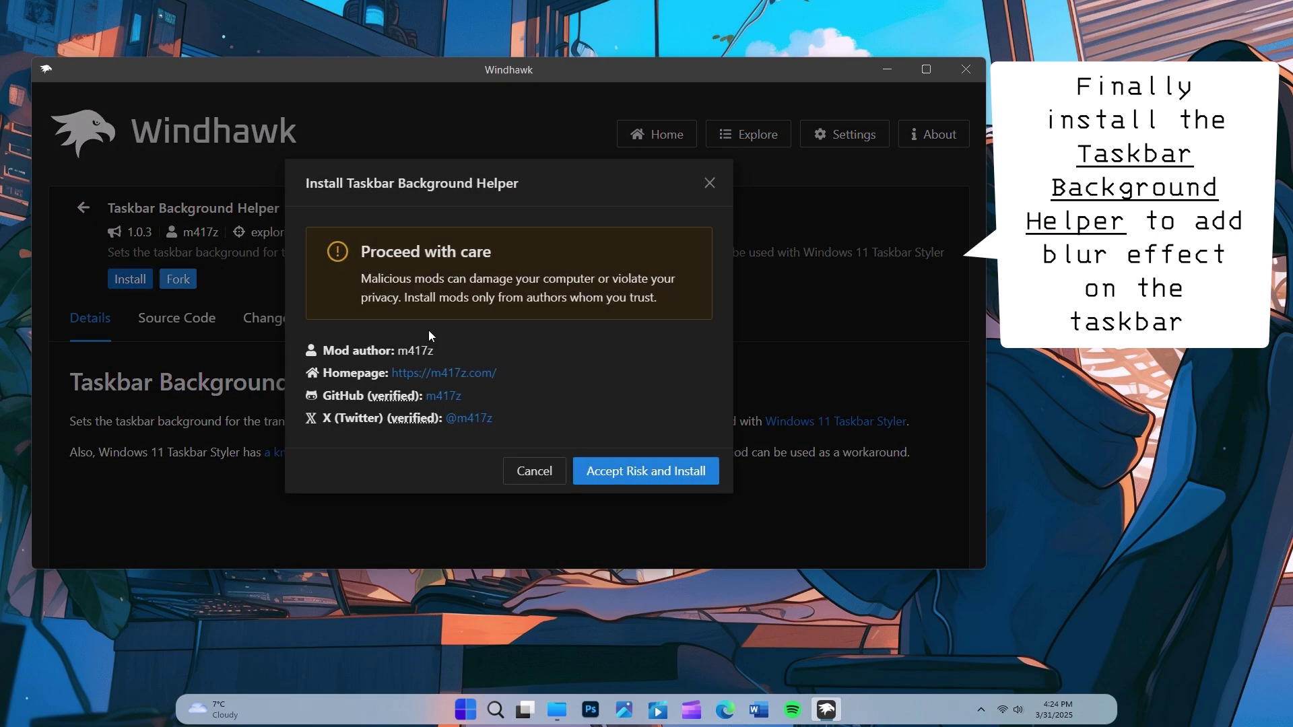
click(616, 474)
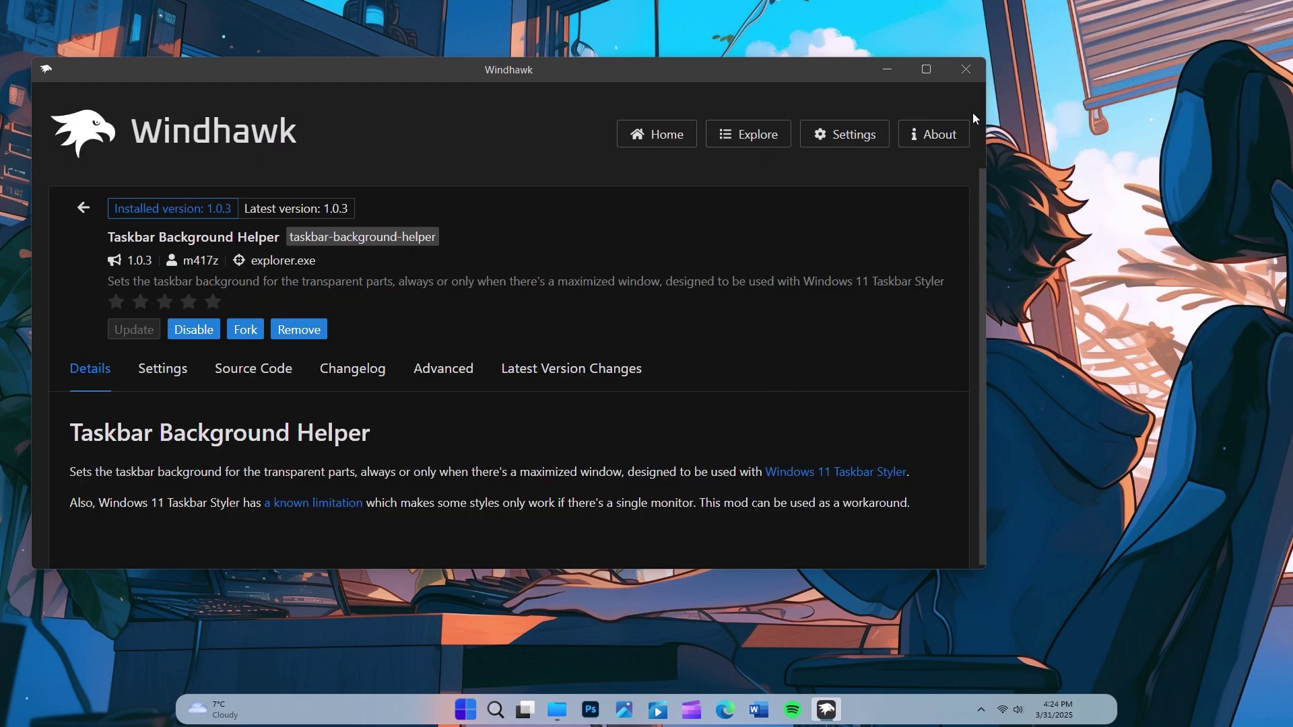
- Close Windhawk and the Downloads folder window, and open the restyled Start menu on the desktop
click(966, 69)
click(574, 712)
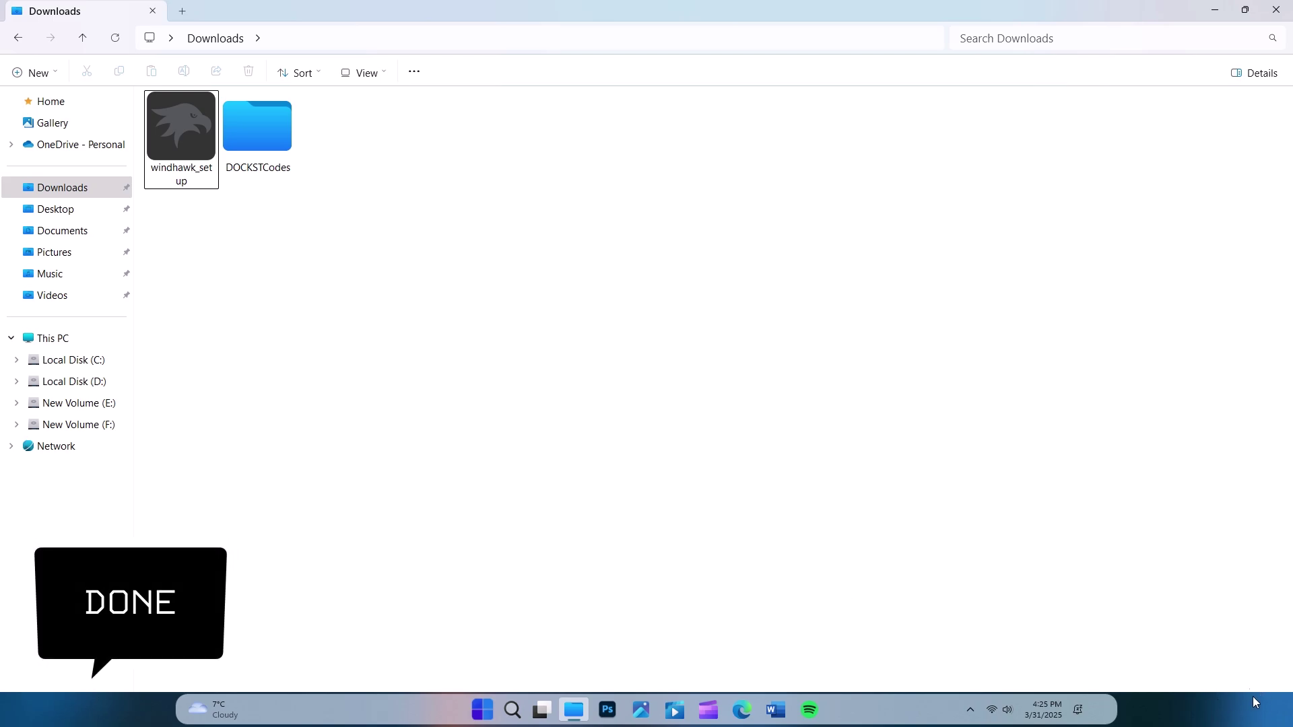
click(1277, 10)
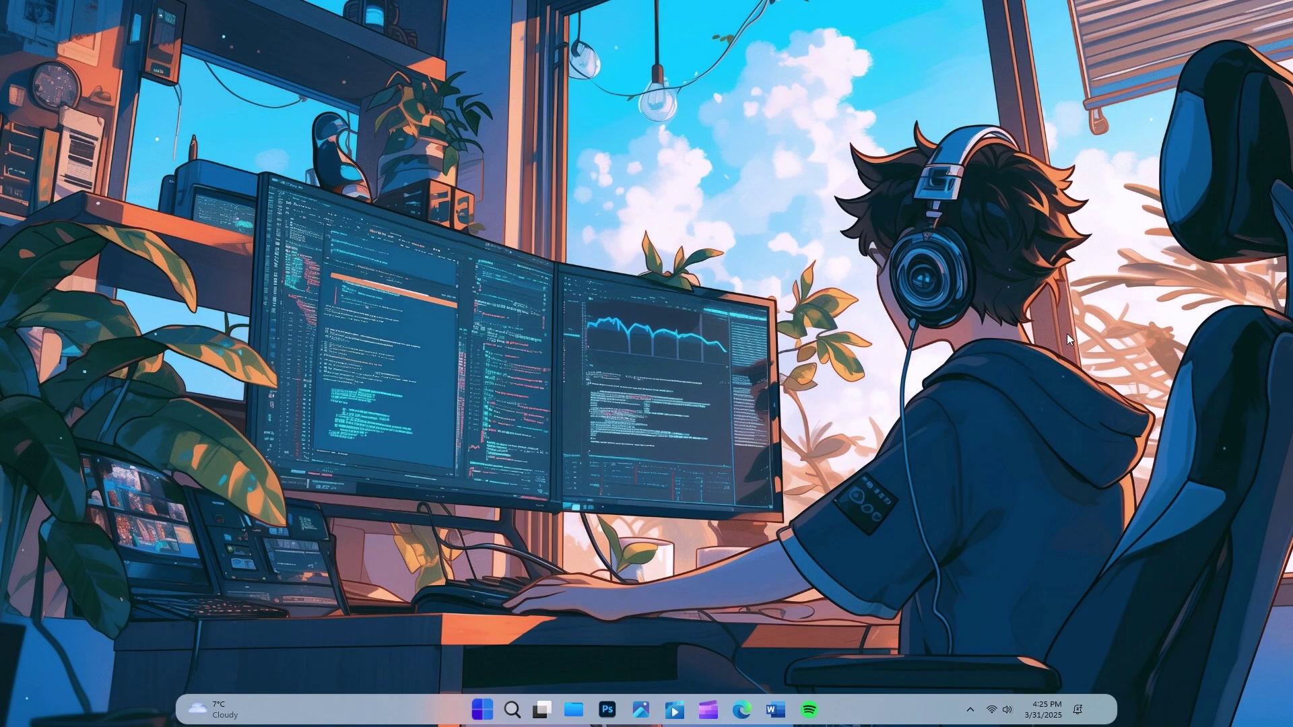
key(super)
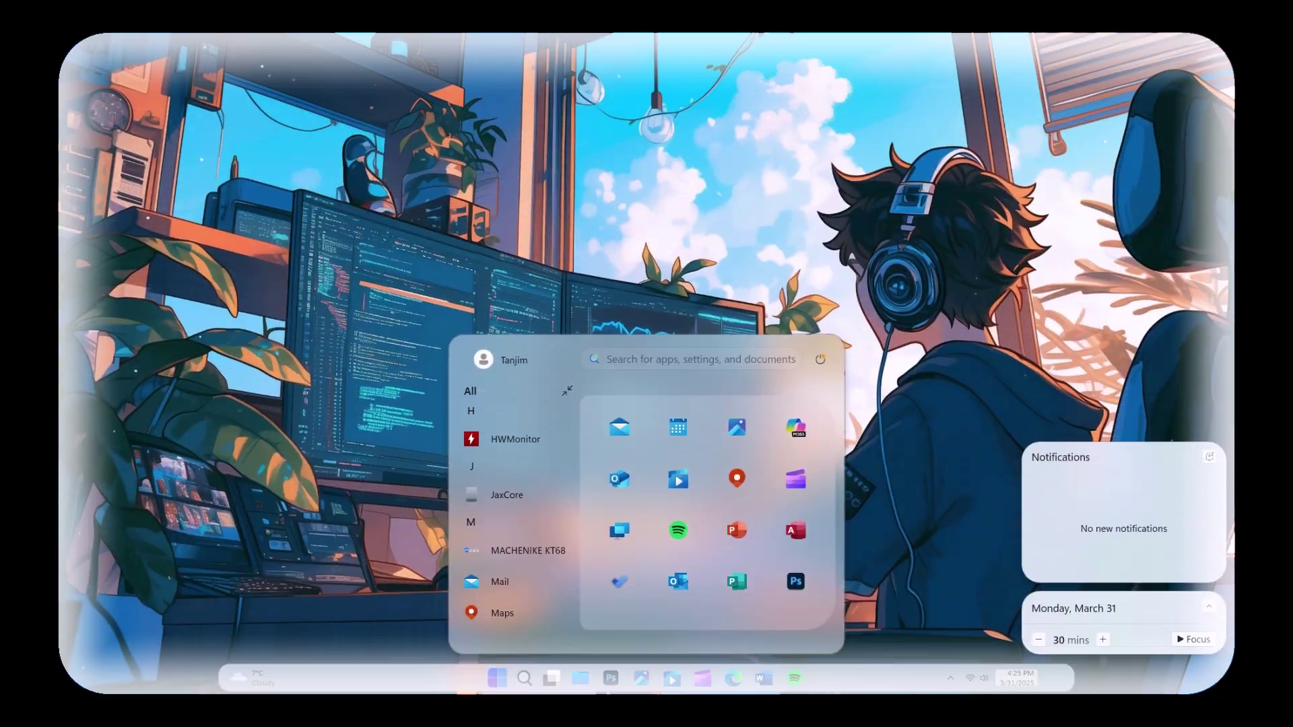